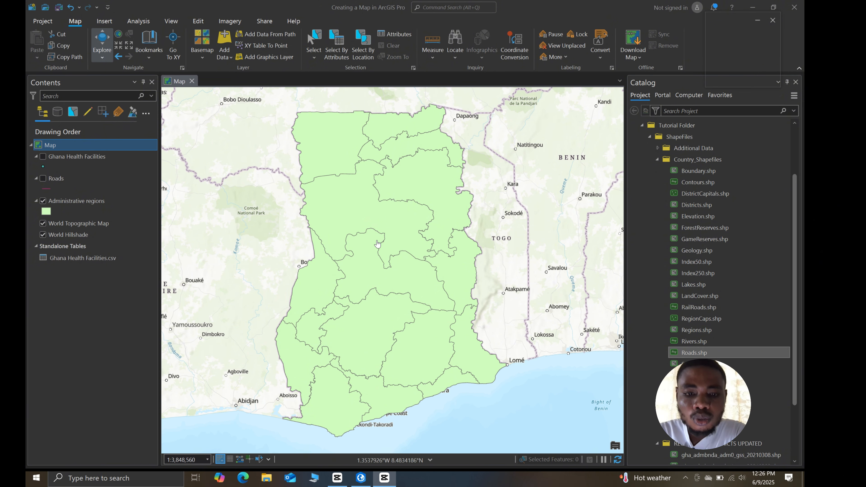
Examine the ADM1_EN region names in the Administrative regions attribute table, including Greater Accra, and close the table
drag(367, 248, 361, 249)
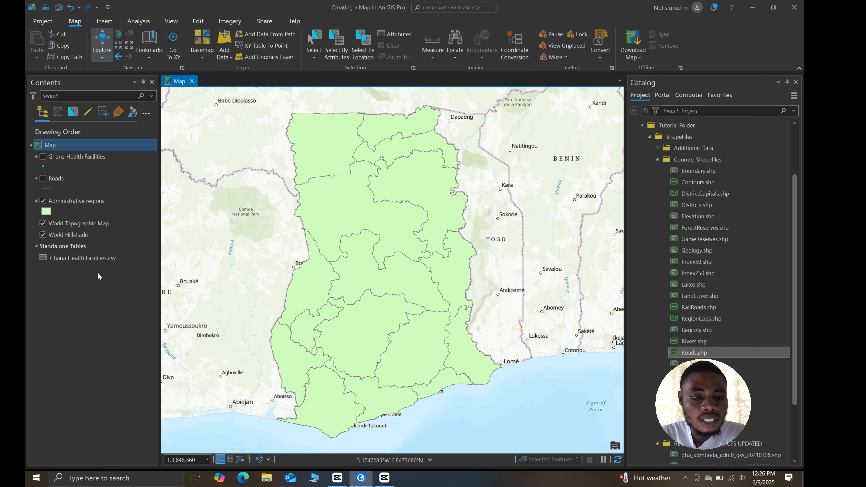
right_click(78, 197)
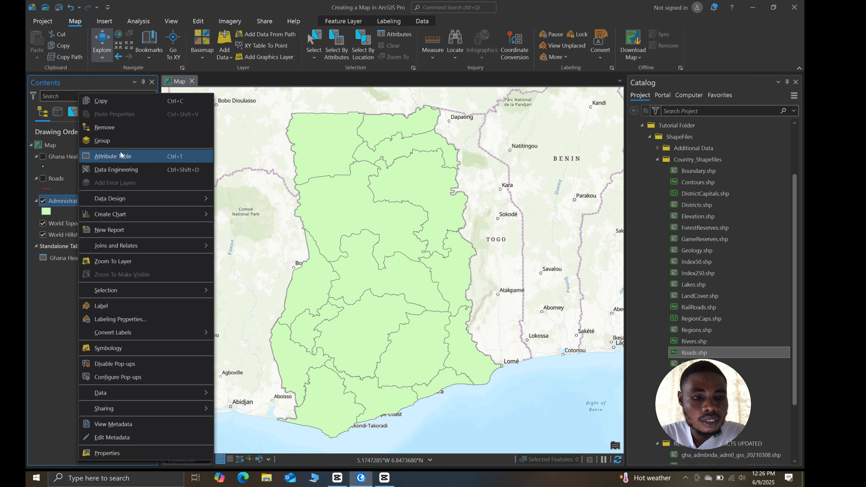
click(134, 156)
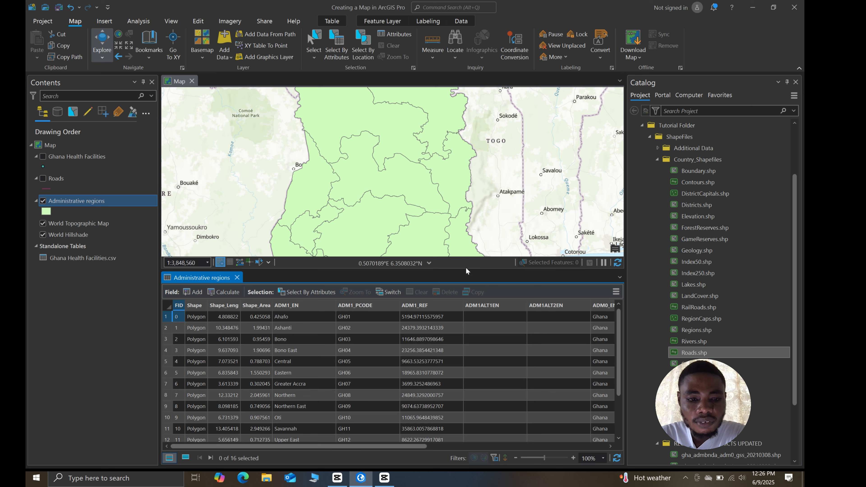
click(310, 306)
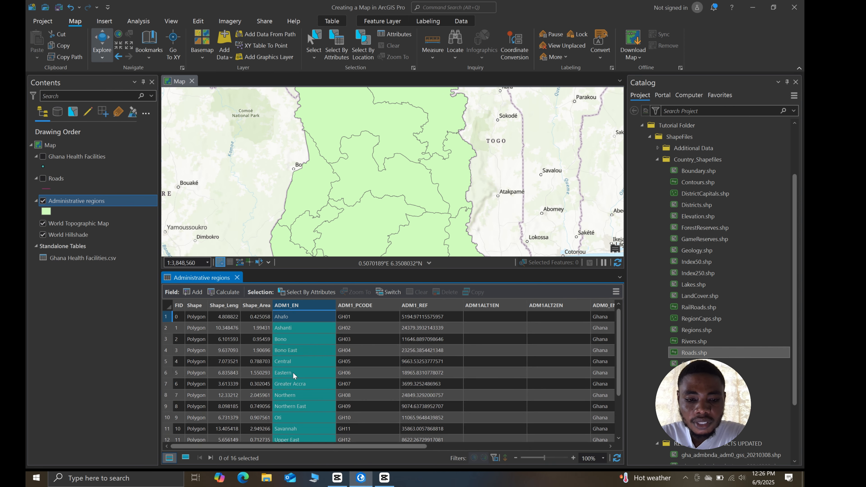
click(295, 385)
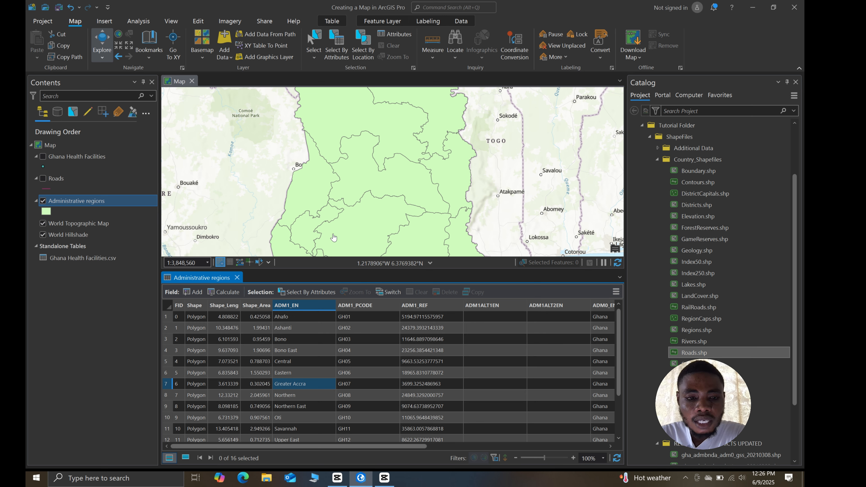
click(237, 278)
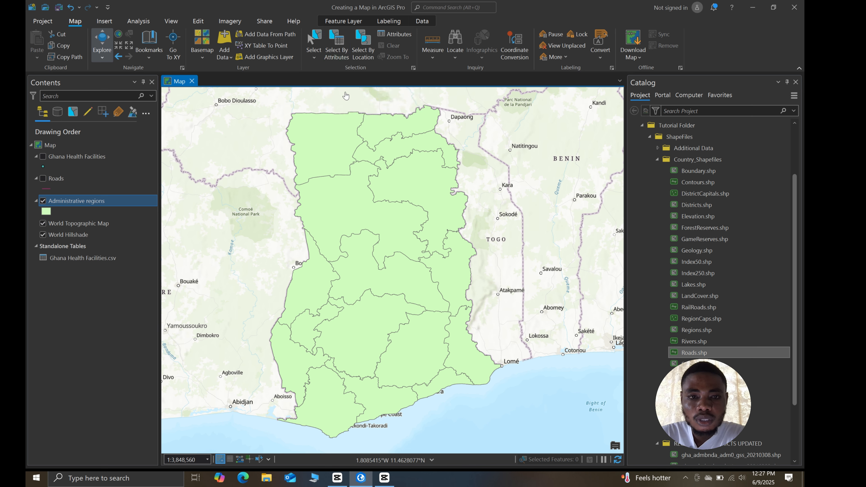
Start a Select By Attributes query on Administrative regions, keeping New selection as the selection type
click(347, 46)
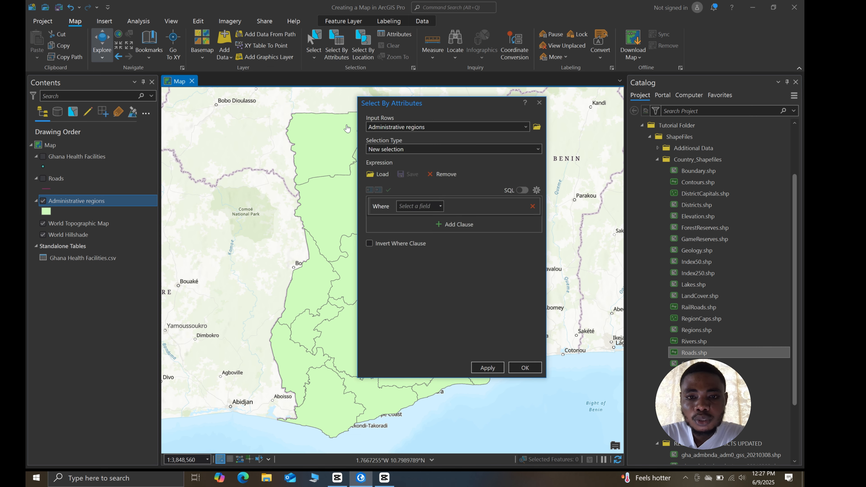
drag(448, 104, 406, 112)
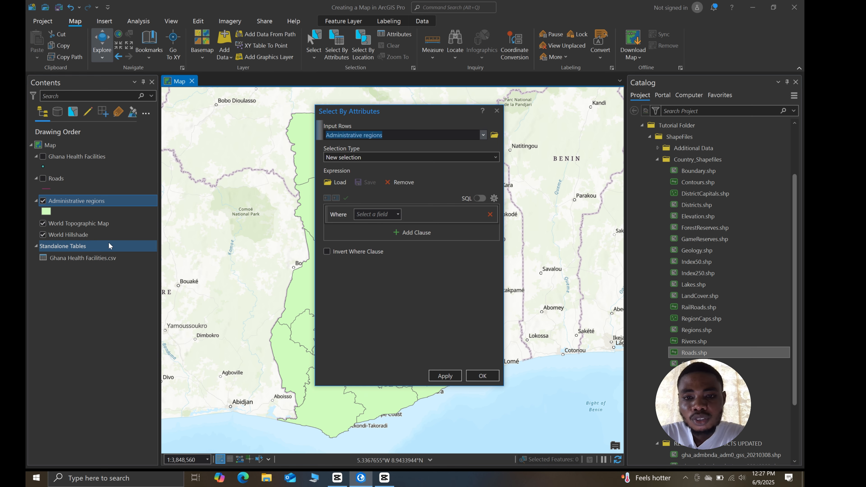
click(481, 136)
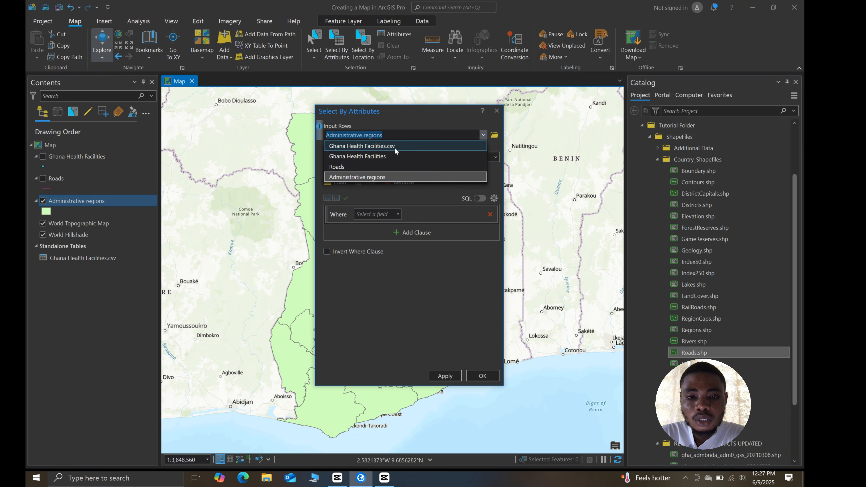
click(399, 300)
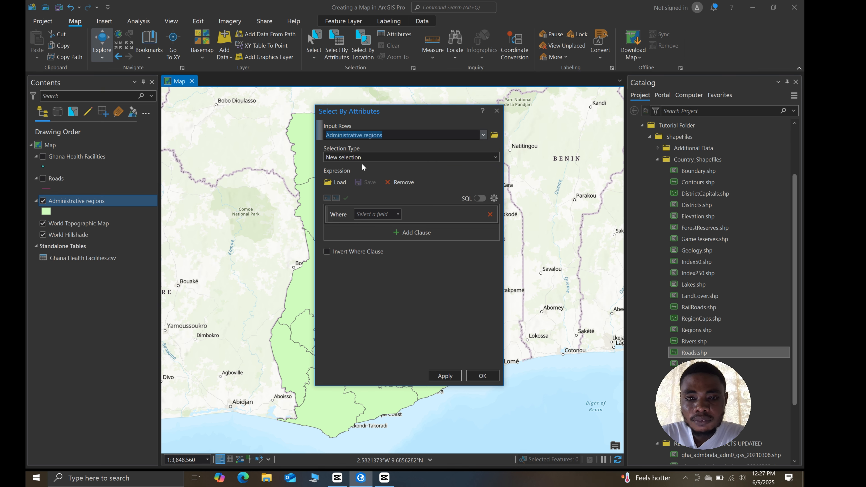
click(494, 159)
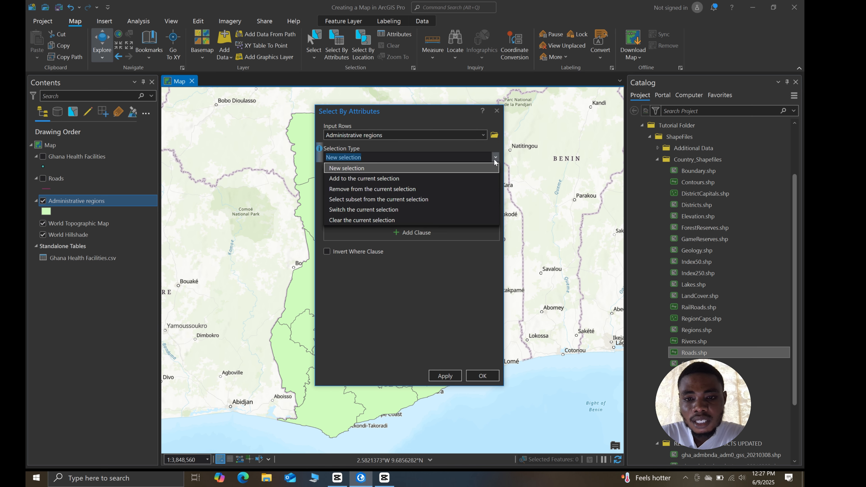
click(494, 159)
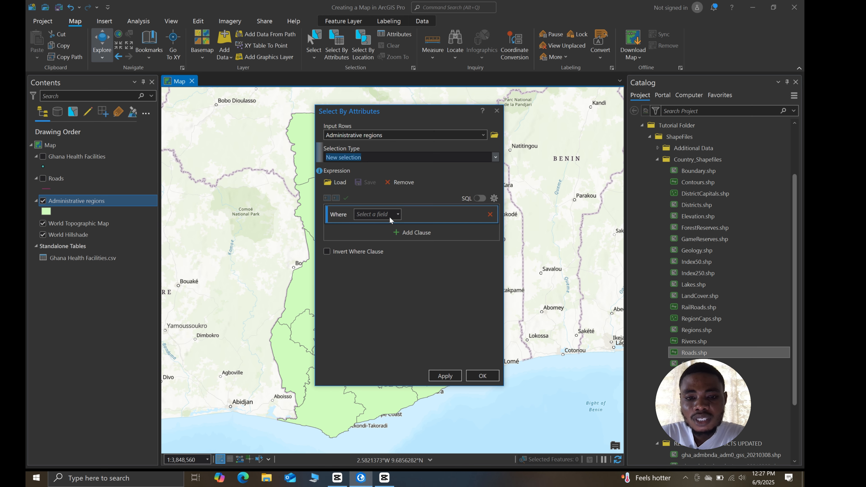
Open the Administrative regions attribute table and move the Select By Attributes dialog aside to check the field names
click(398, 215)
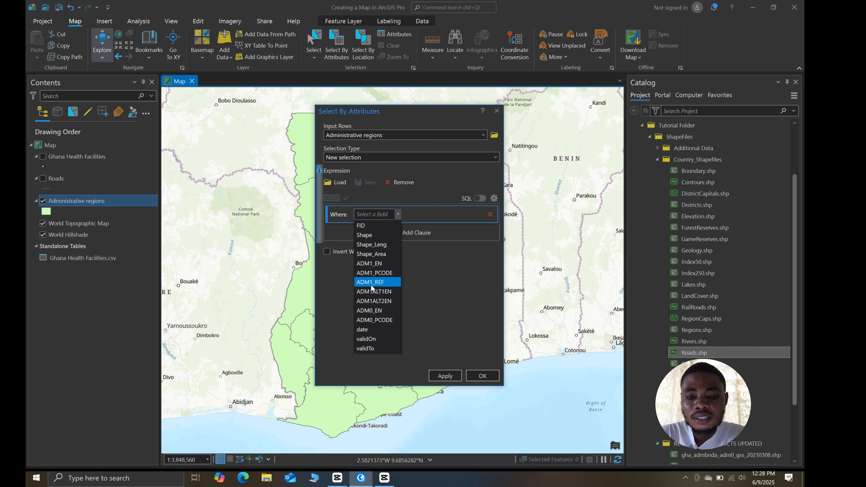
click(427, 300)
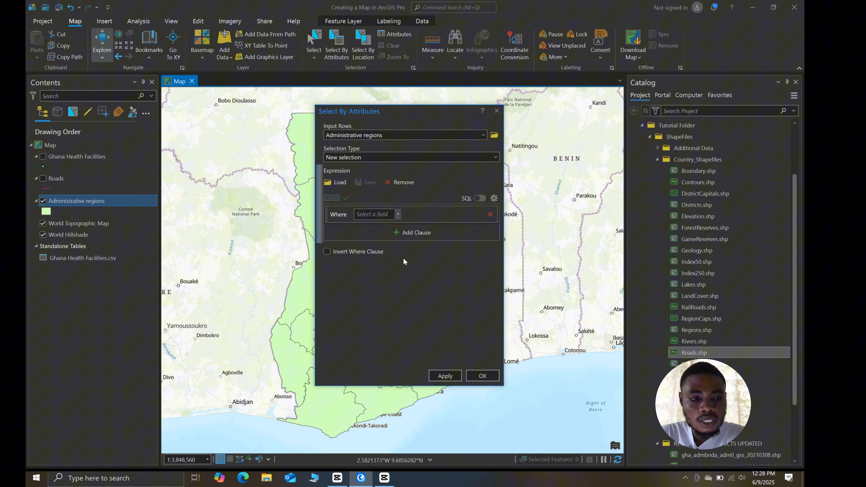
right_click(59, 200)
click(98, 159)
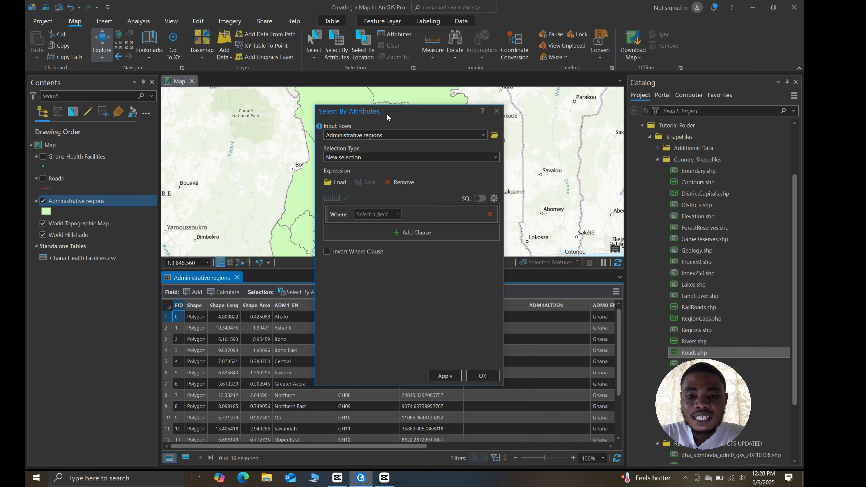
drag(387, 114, 556, 115)
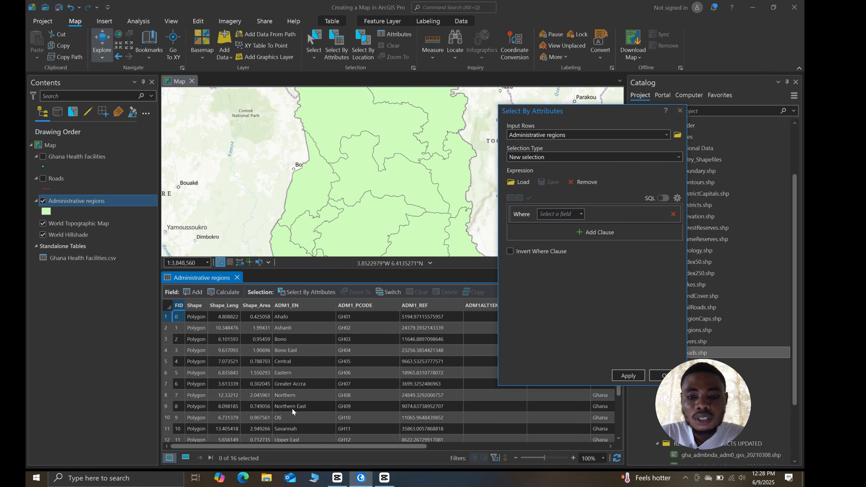
Select the region where ADM1_EN is equal to Greater Accra by applying the attribute query to Administrative regions
click(581, 214)
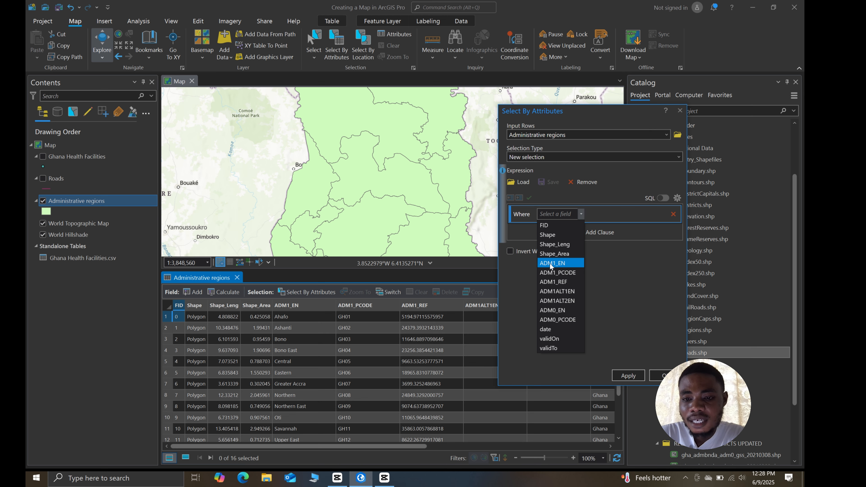
click(568, 264)
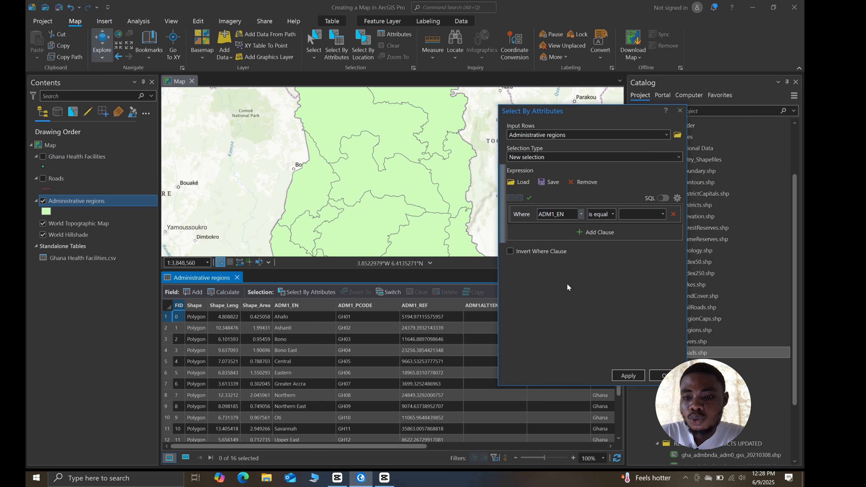
click(613, 215)
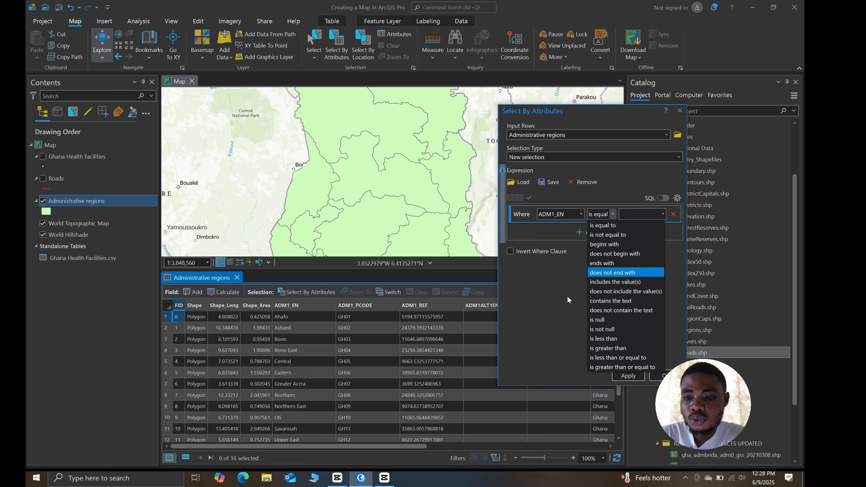
click(615, 226)
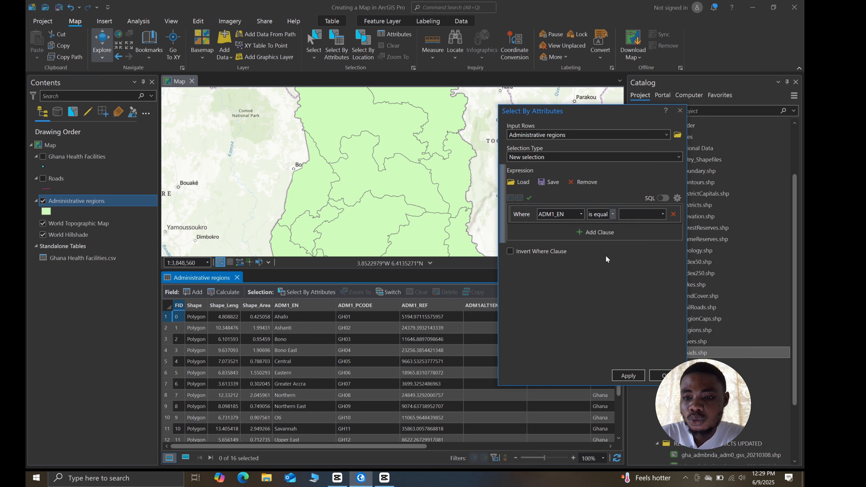
click(663, 214)
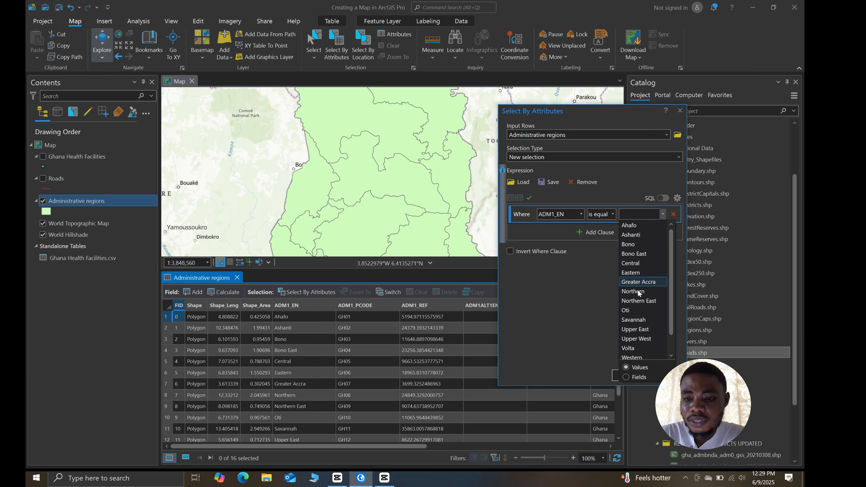
click(647, 281)
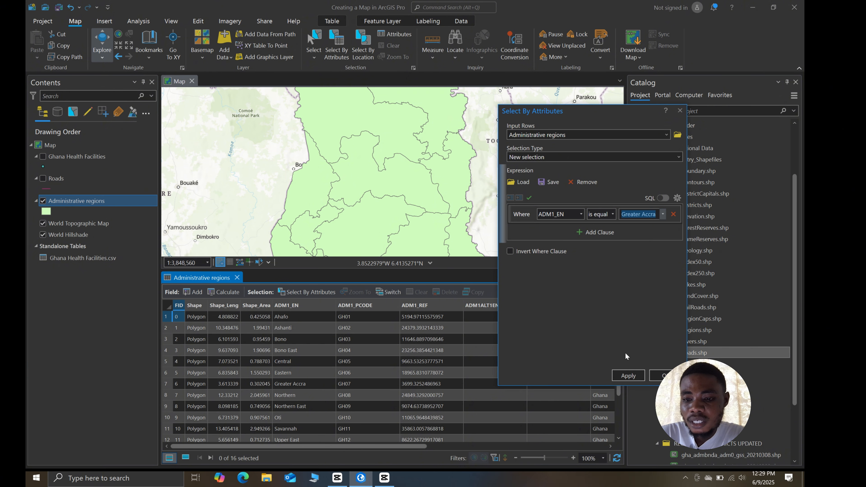
click(632, 376)
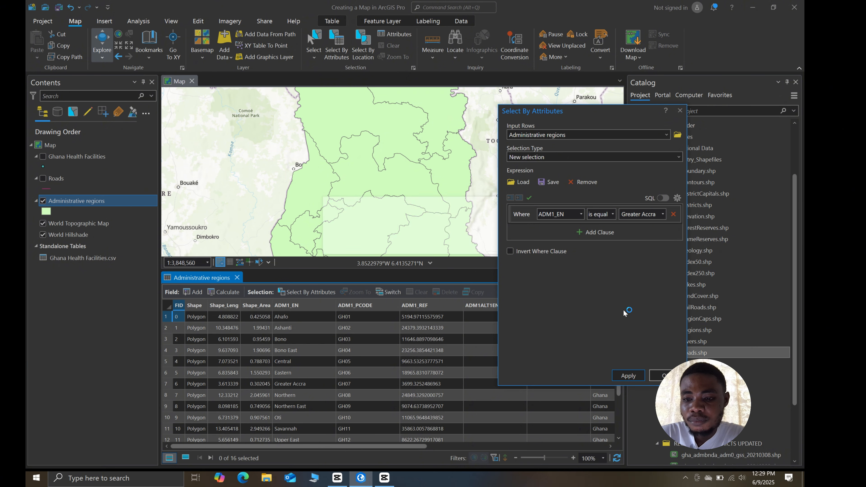
click(669, 376)
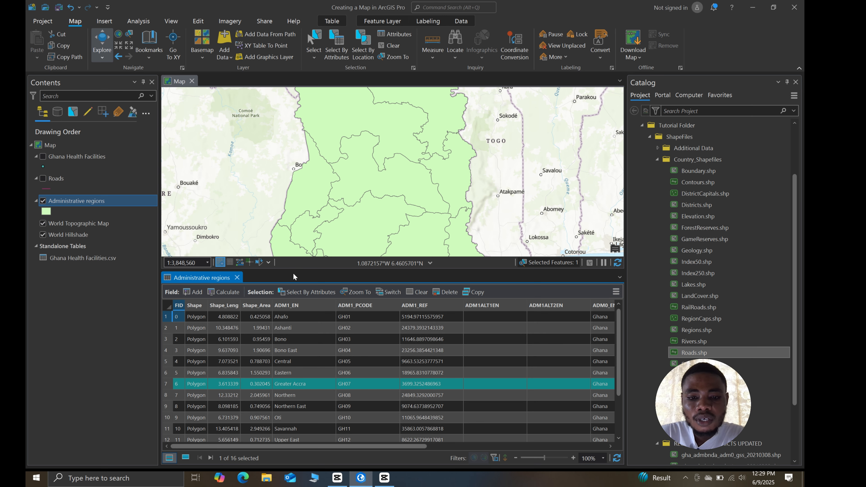
Close the attribute table, inspect the selected Greater Accra region on the map, and clear the selection
click(237, 277)
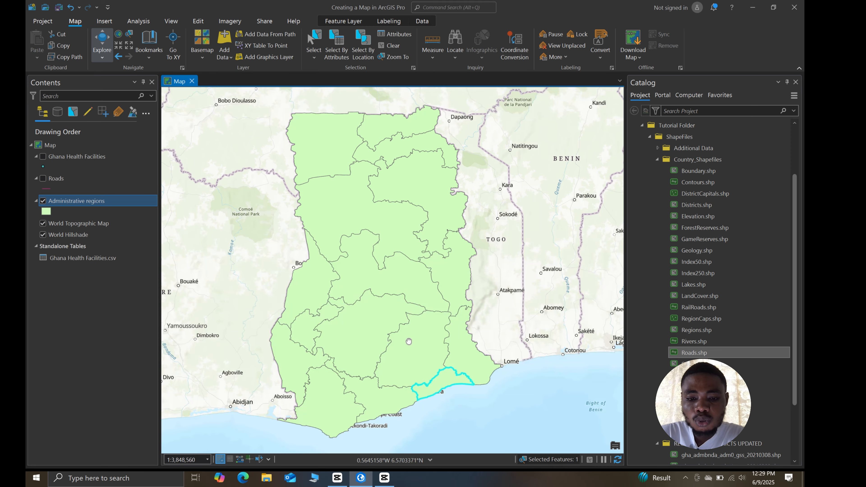
scroll(440, 385, up, 3)
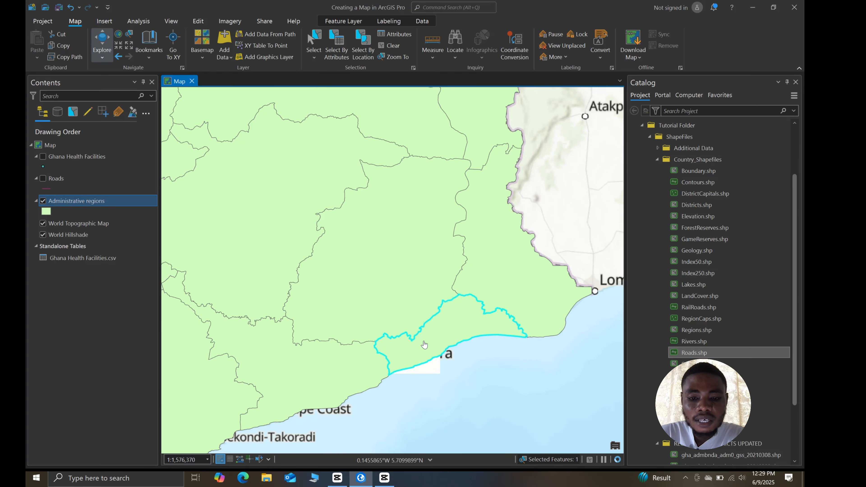
scroll(486, 345, down, 2)
scroll(487, 345, down, 2)
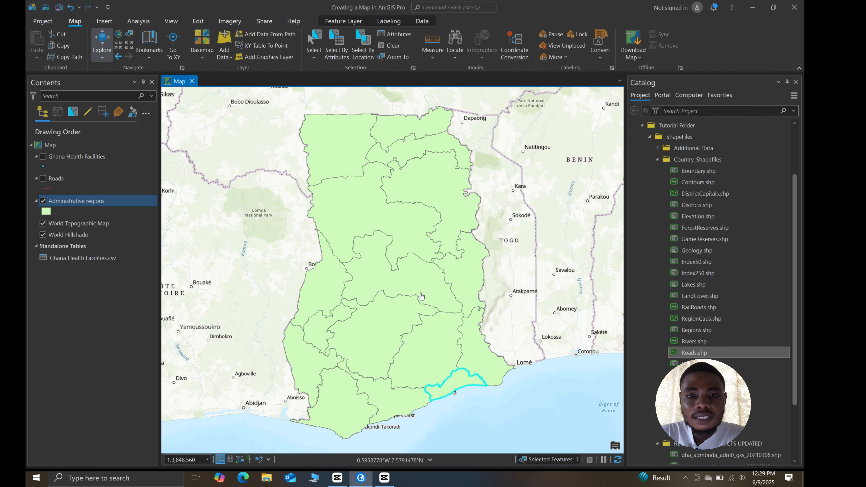
click(392, 47)
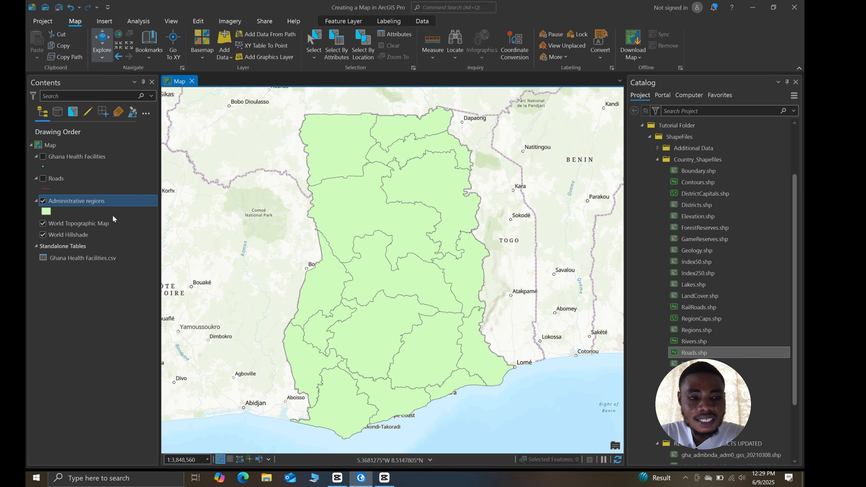
Select the Greater Accra row in the Administrative regions attribute table, check it on the map, and close the table
right_click(87, 203)
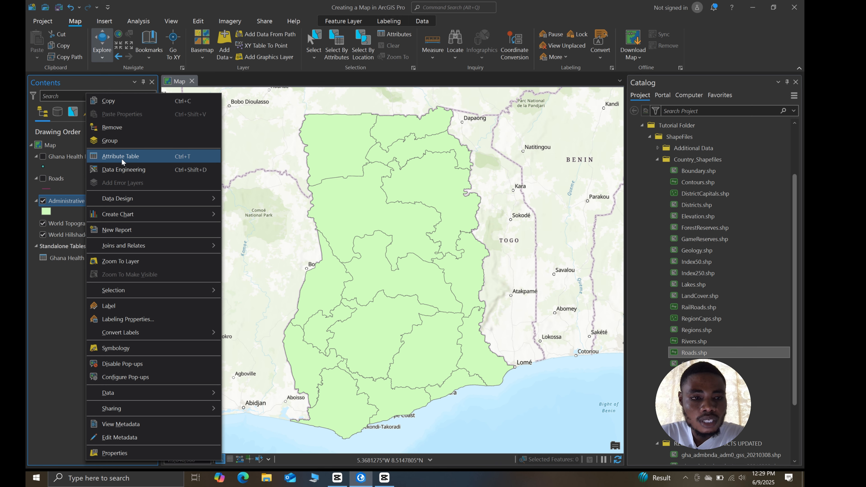
click(133, 151)
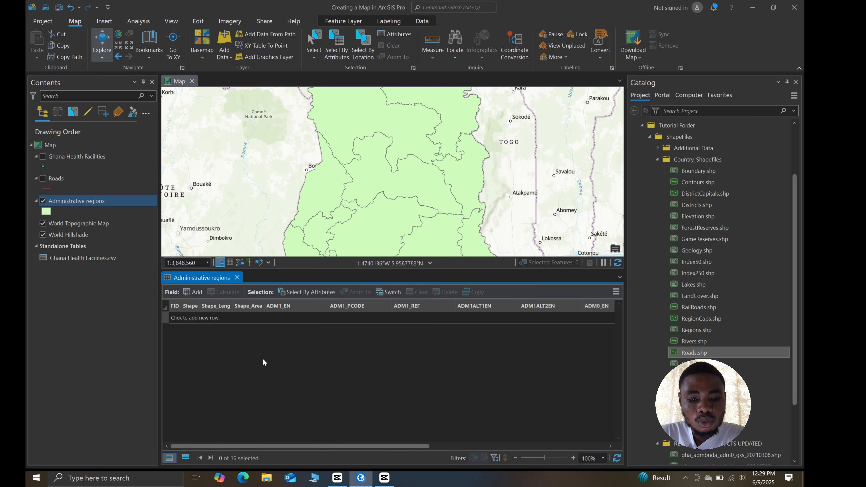
scroll(296, 374, down, 2)
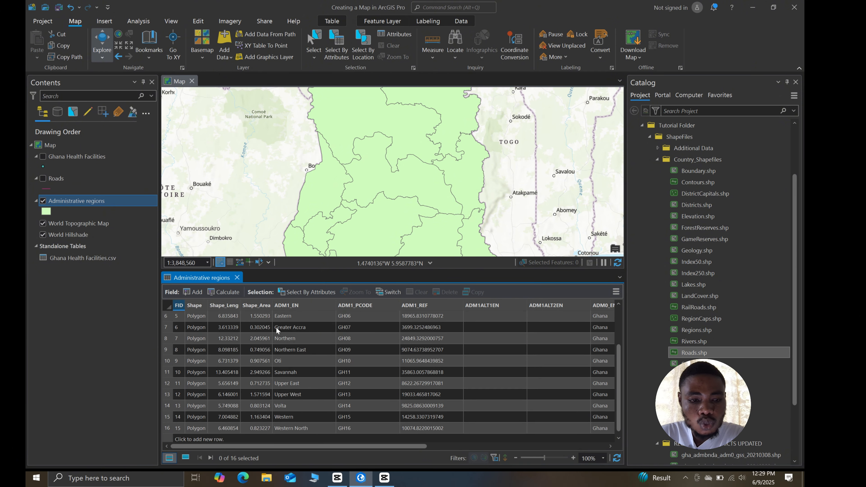
click(167, 327)
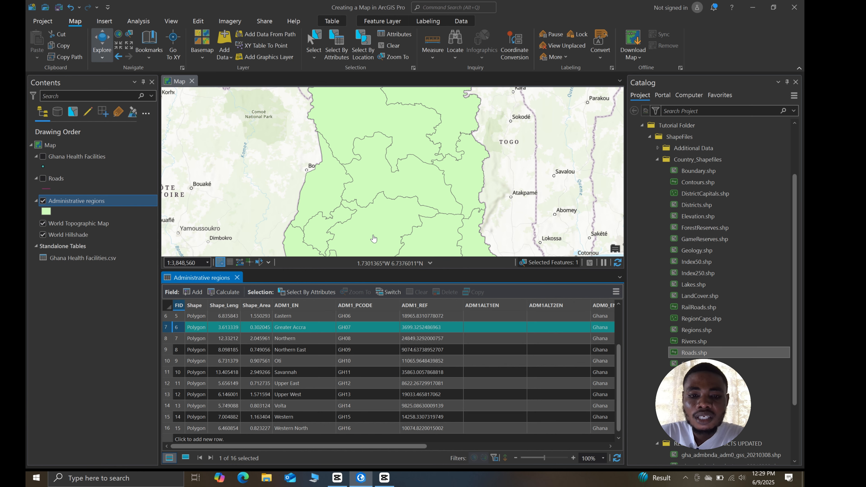
drag(372, 225, 338, 154)
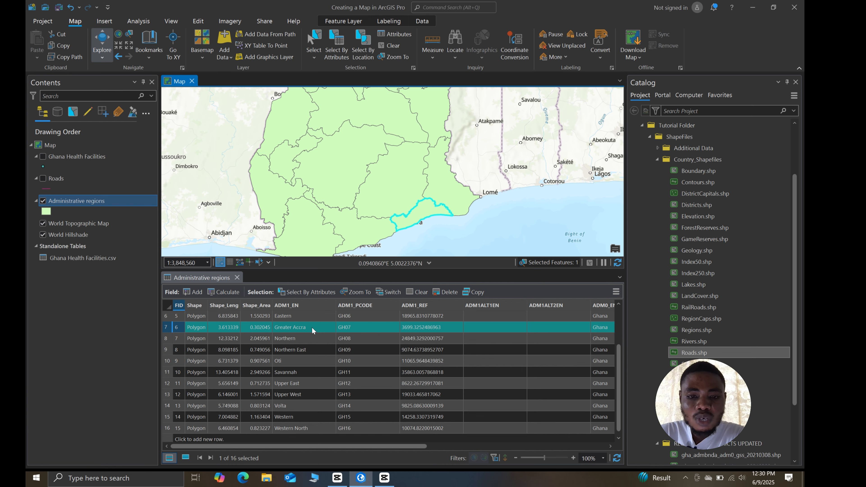
click(236, 277)
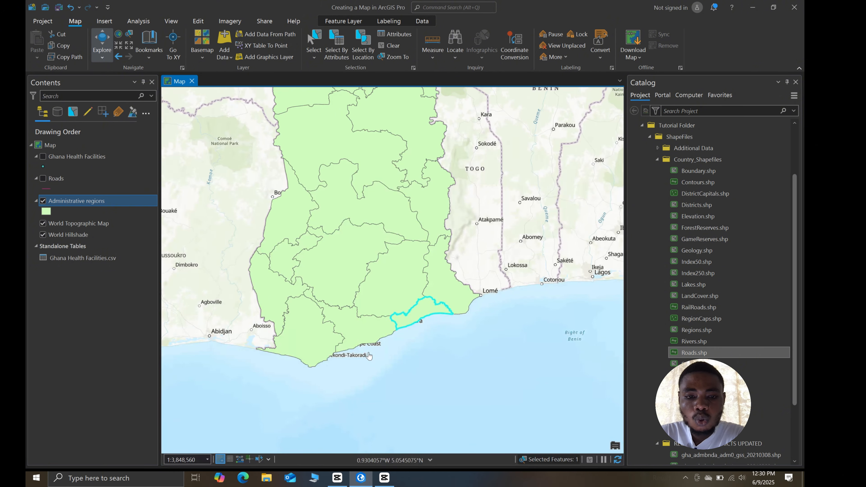
Make a new layer from the selected Greater Accra feature of the Administrative regions layer
right_click(69, 201)
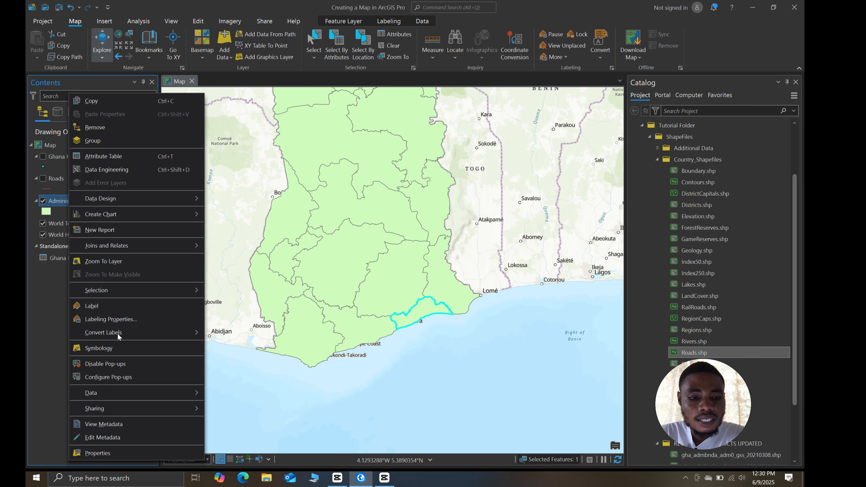
mouse_move(163, 292)
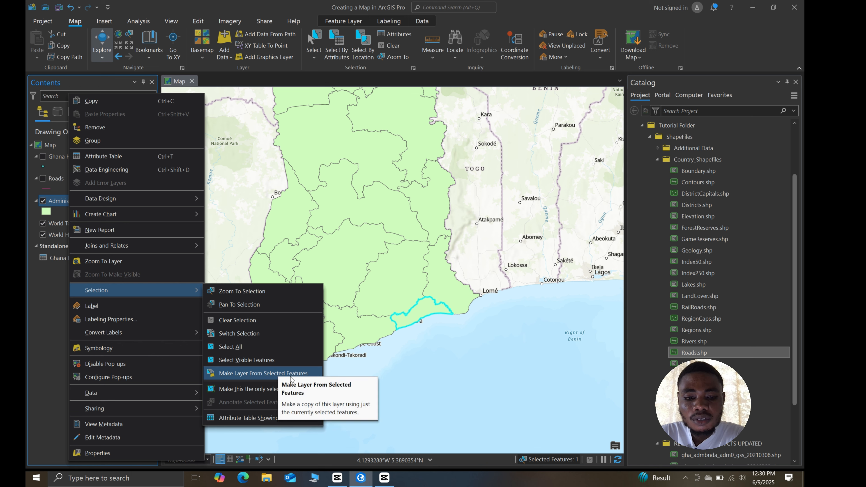
click(257, 373)
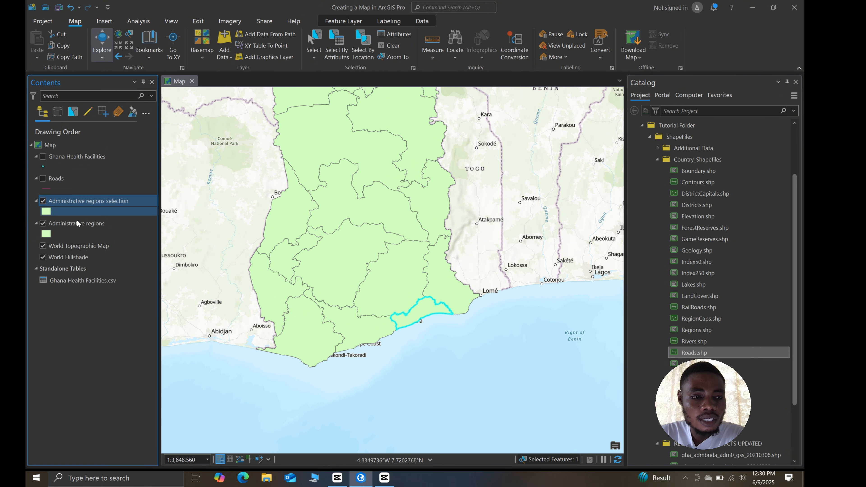
Remove the original Administrative regions layer from the map, keeping the Administrative regions selection layer
ctrl+click(71, 223)
click(71, 224)
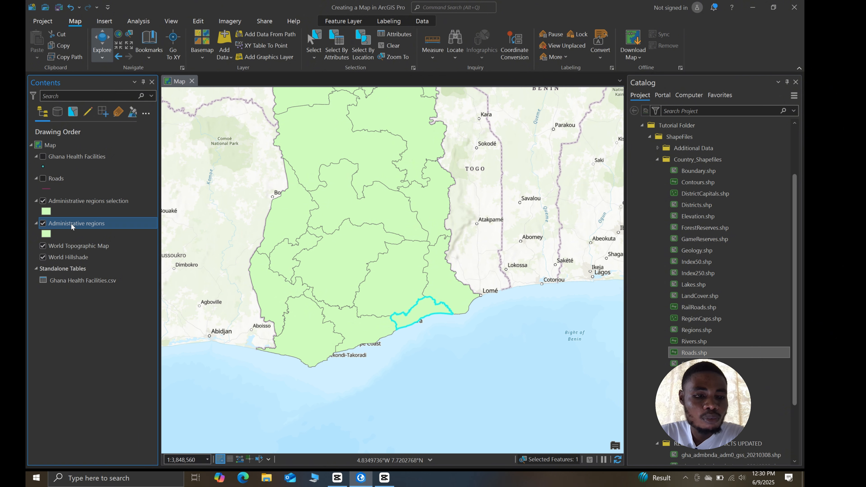
right_click(71, 225)
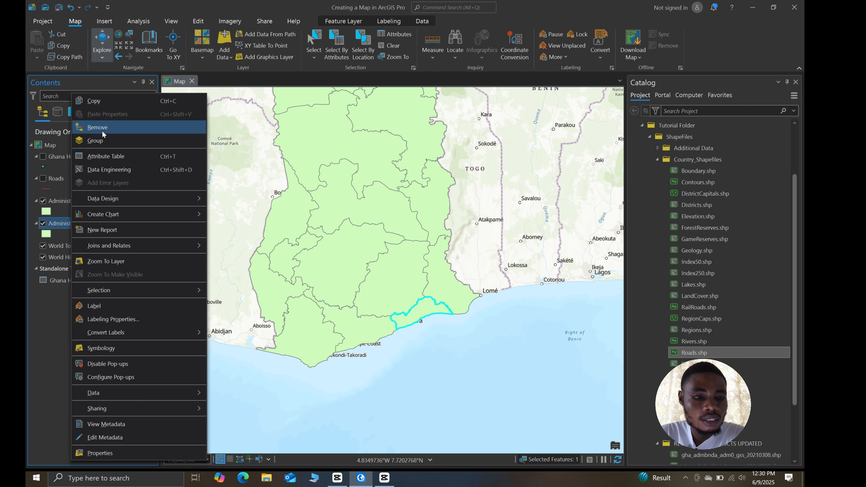
key(Escape)
key(Delete)
click(82, 201)
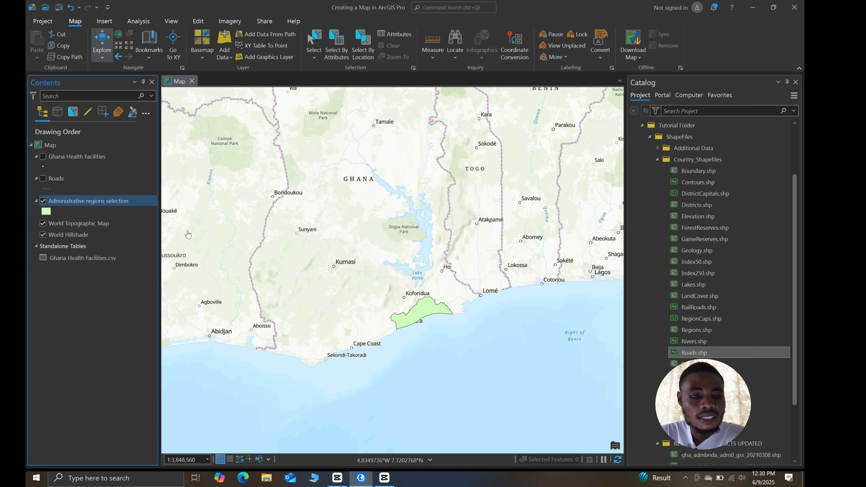
Zoom the map to the extent of the Administrative regions selection layer
click(77, 201)
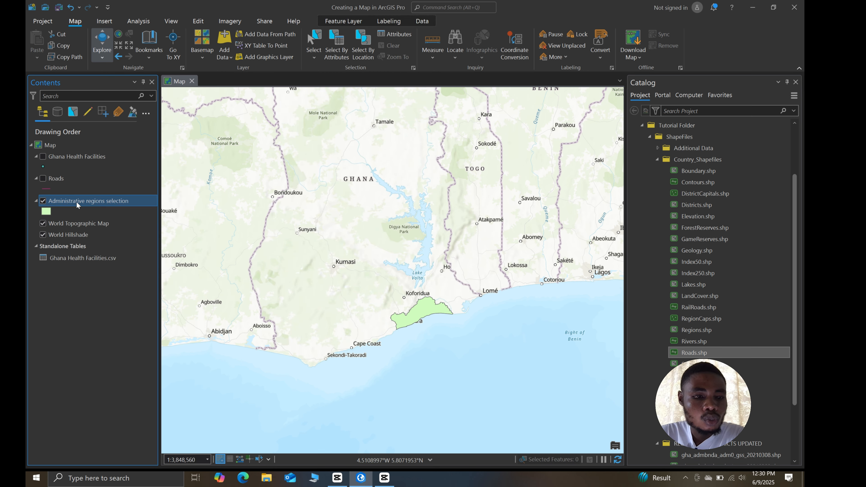
right_click(76, 201)
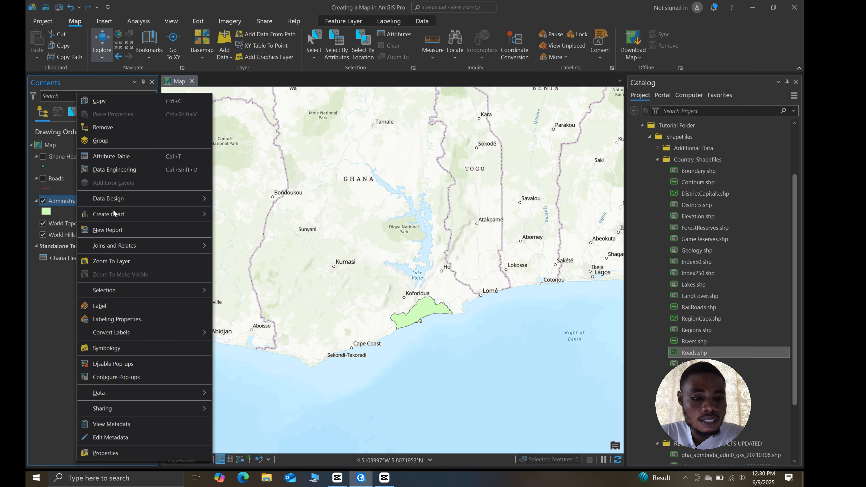
click(115, 261)
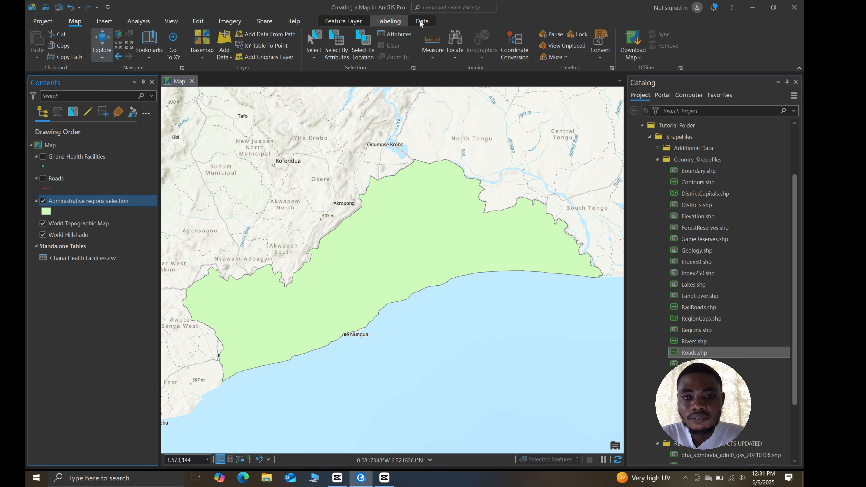
Restyle the Administrative regions selection layer, trying the tan Government fill and settling on the unfilled black outline symbol from the gallery
click(342, 21)
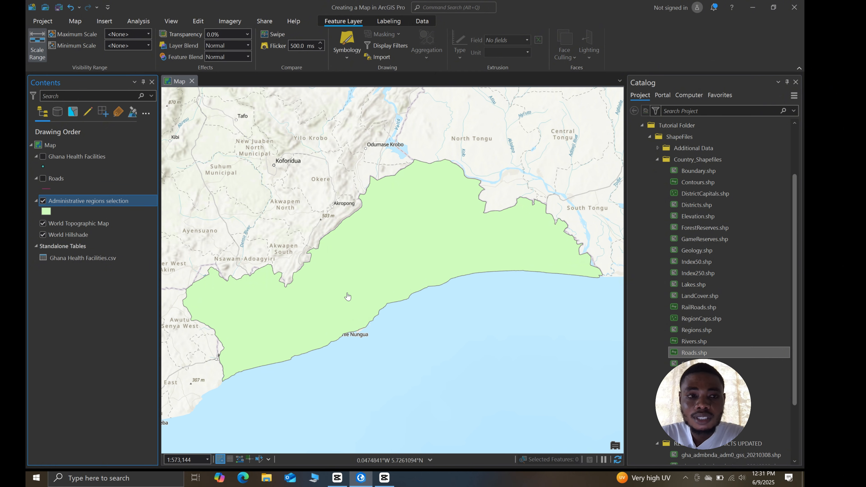
click(75, 21)
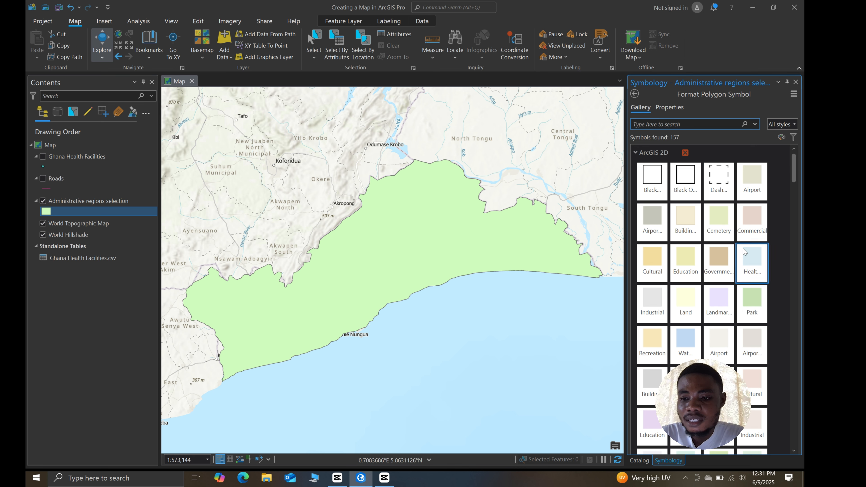
click(723, 264)
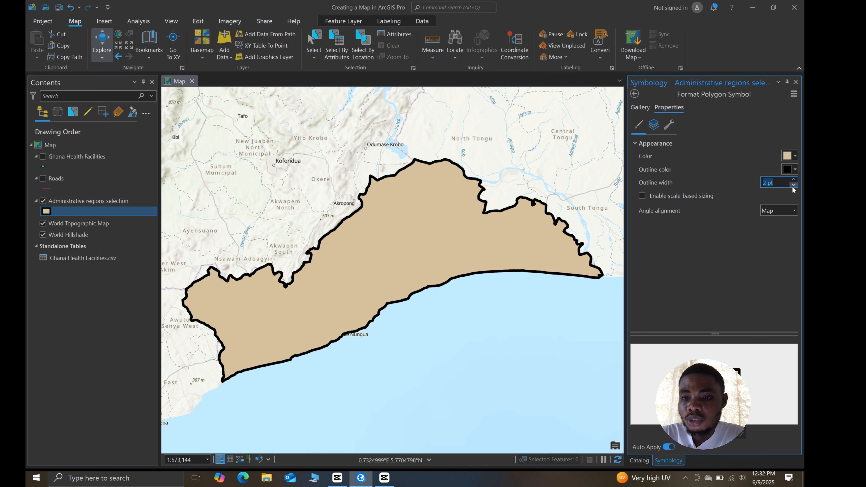
click(640, 108)
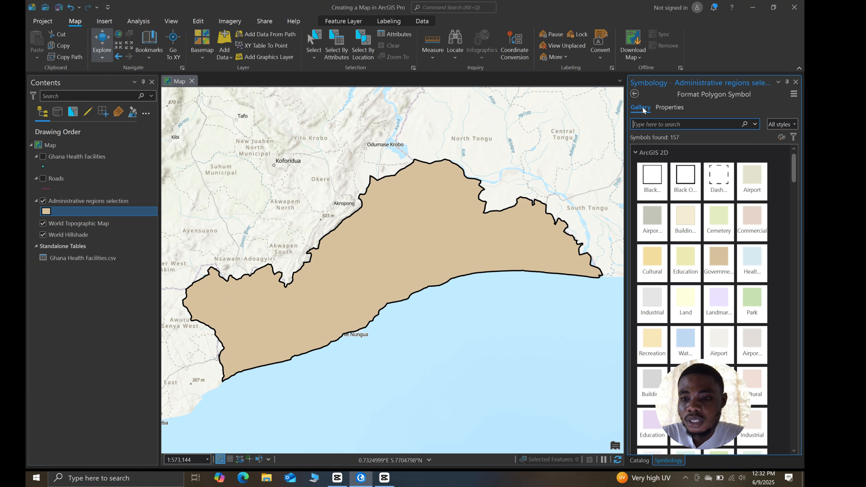
click(691, 178)
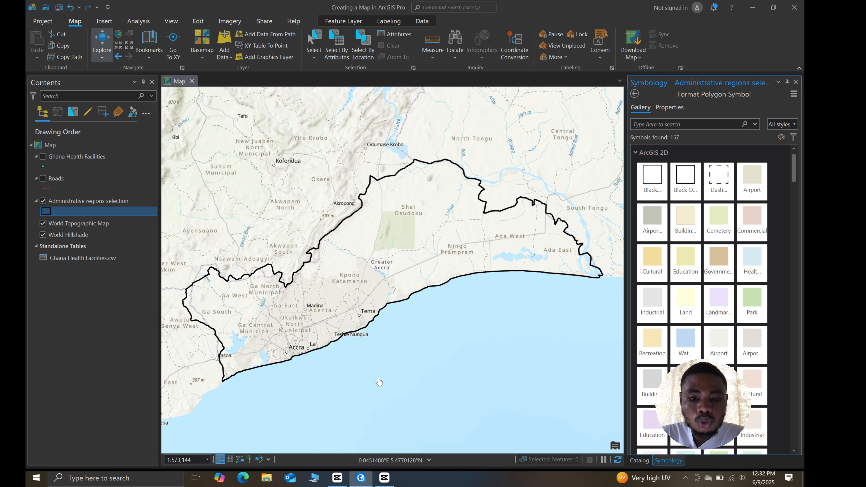
Hide the World Hillshade and World Topographic Map basemap layers so only the Greater Accra outline is drawn
scroll(387, 330, down, 2)
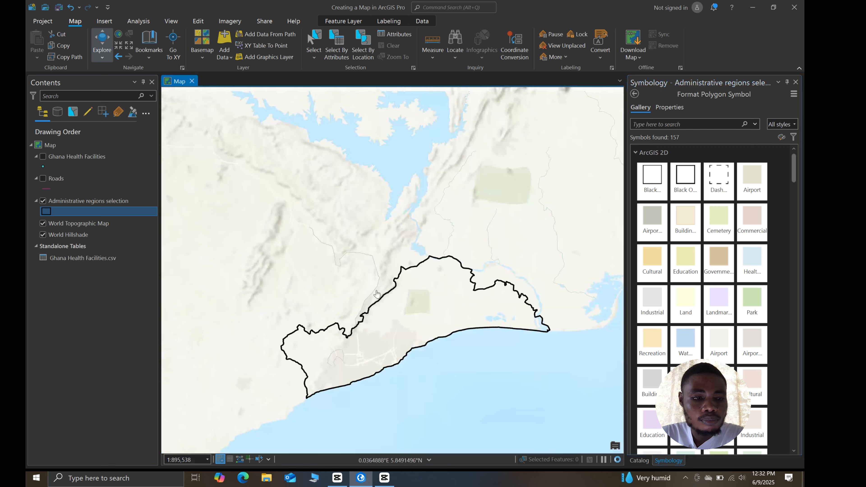
click(43, 234)
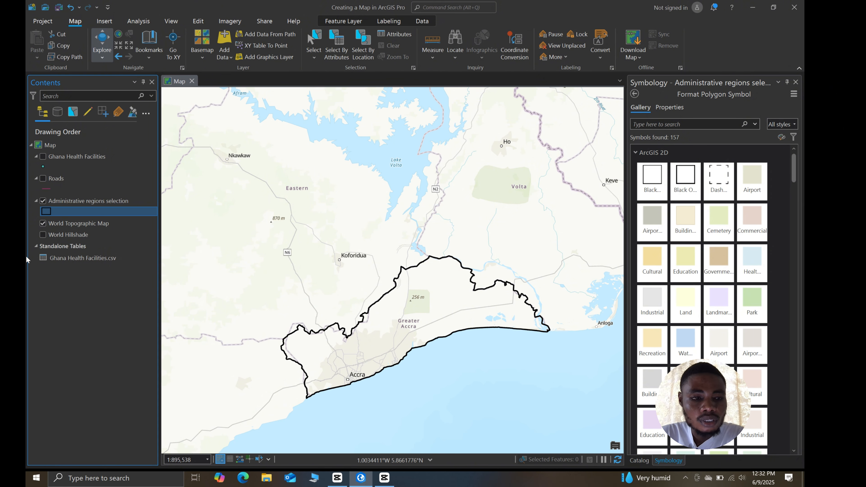
click(43, 224)
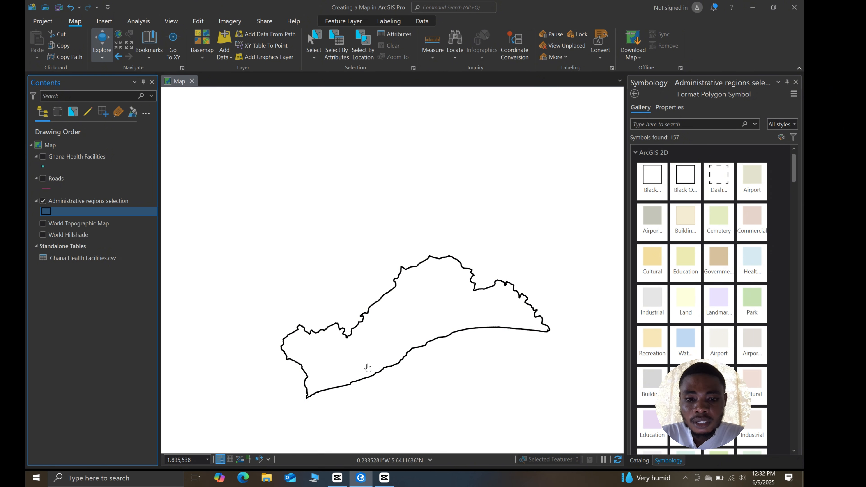
drag(404, 315, 404, 271)
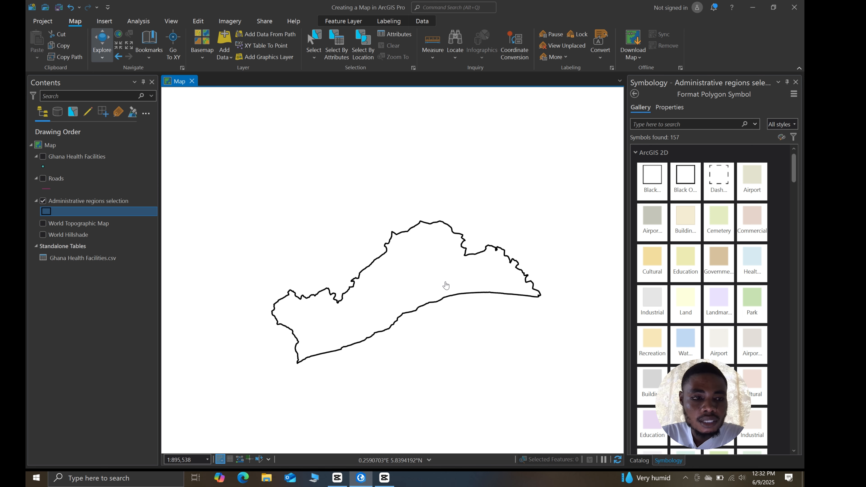
Turn on the Roads layer and compare the extent of its roads with the Greater Accra boundary
click(43, 178)
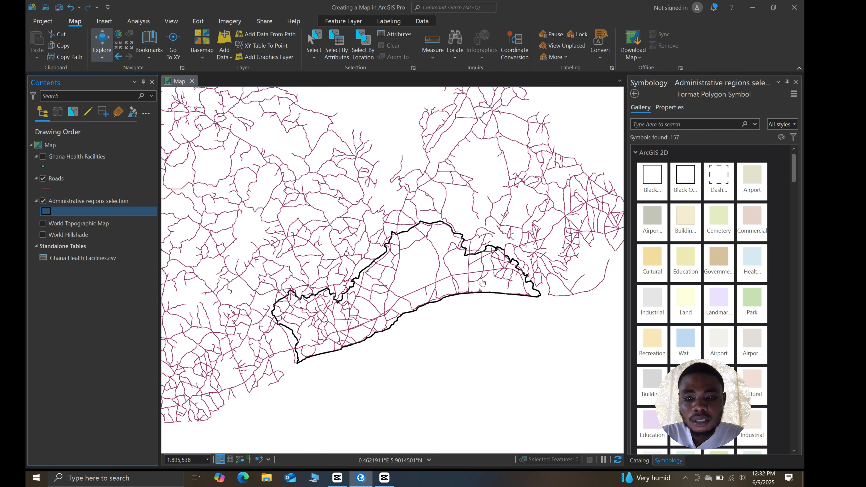
scroll(475, 322, down, 2)
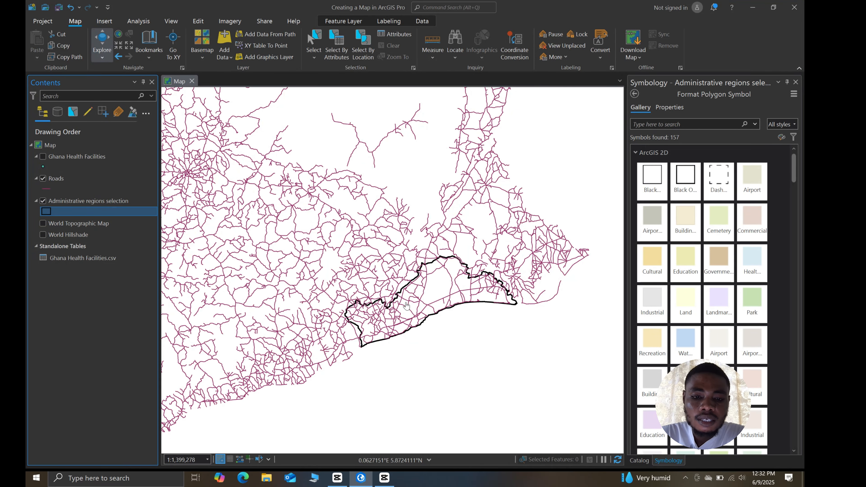
scroll(442, 305, up, 2)
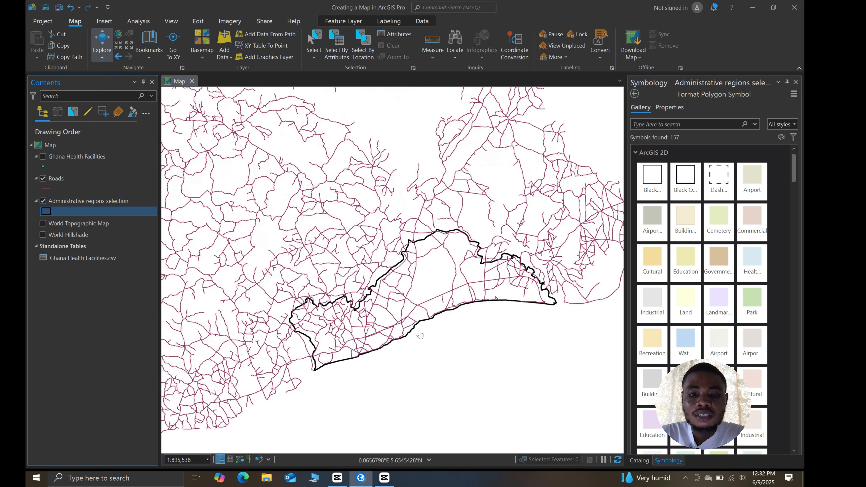
scroll(418, 330, down, 4)
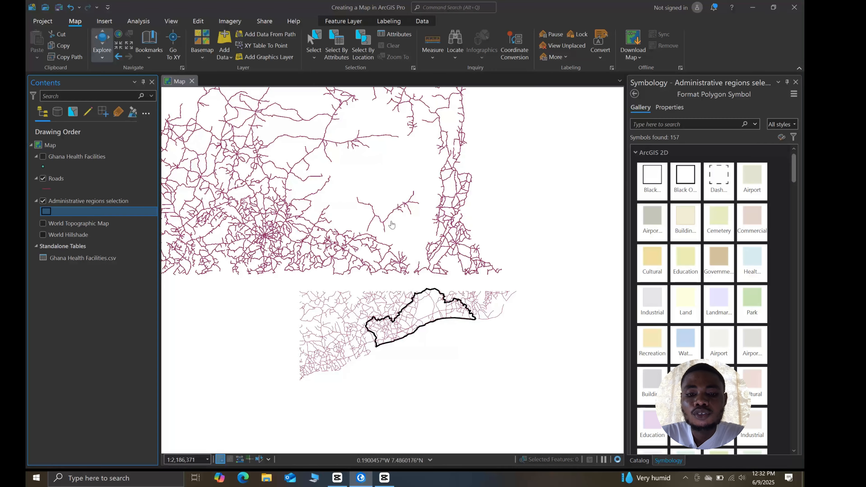
scroll(435, 332, up, 2)
scroll(437, 334, up, 4)
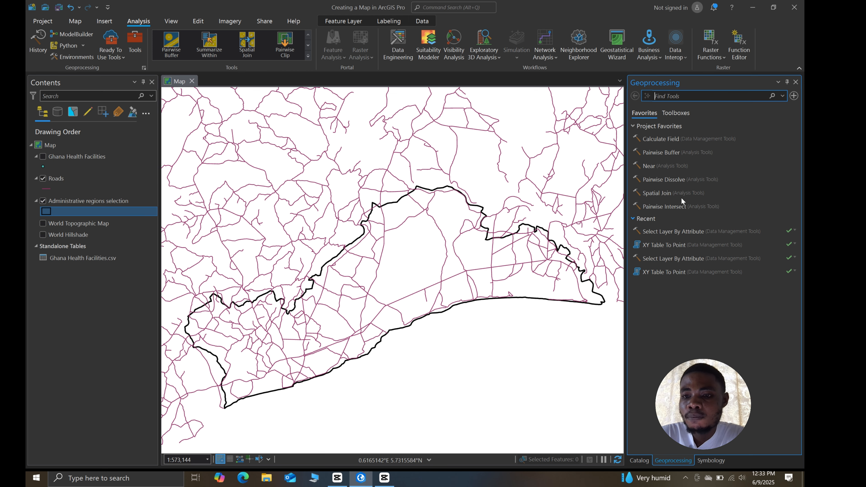
Browse the geoprocessing toolboxes, examining the Extract toolset of Analysis Tools, and collapse them again
click(666, 166)
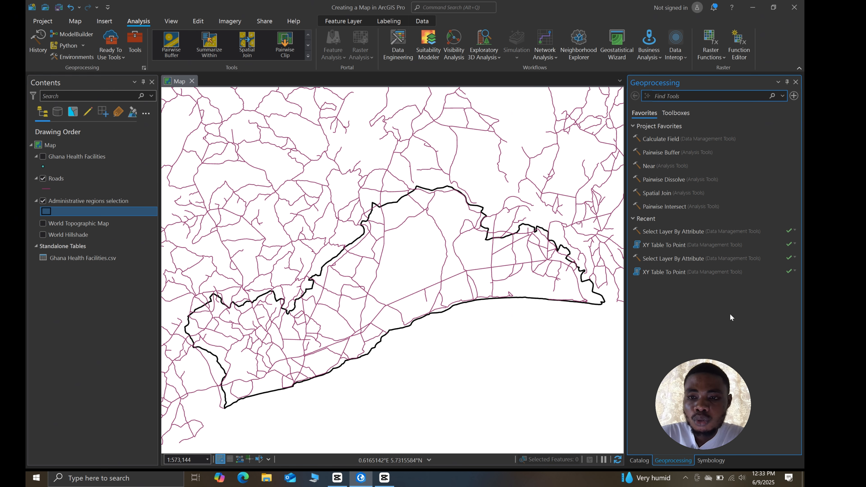
click(680, 111)
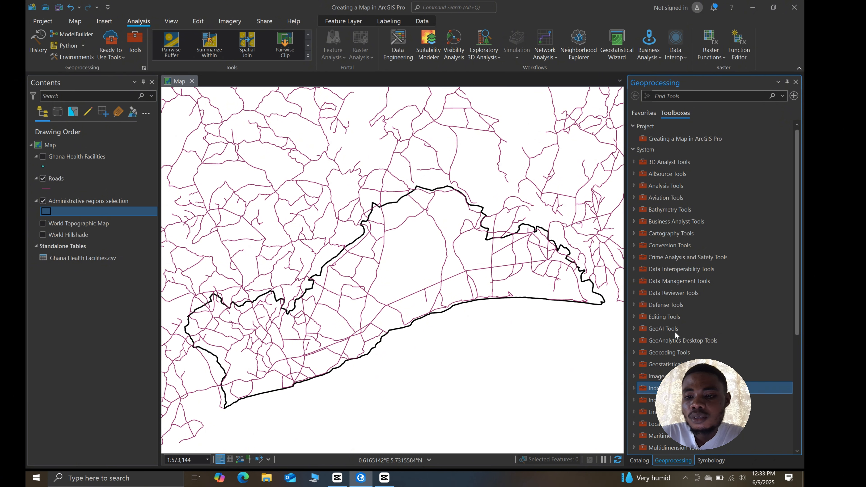
scroll(672, 231, down, 5)
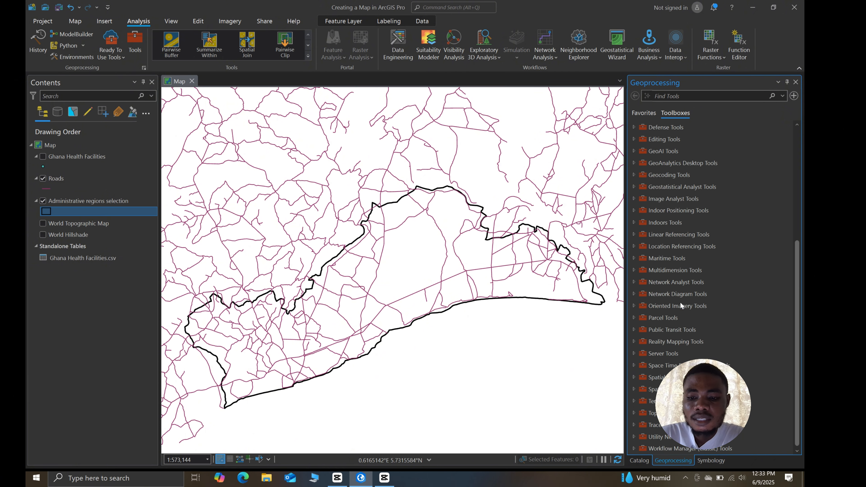
scroll(673, 306, up, 5)
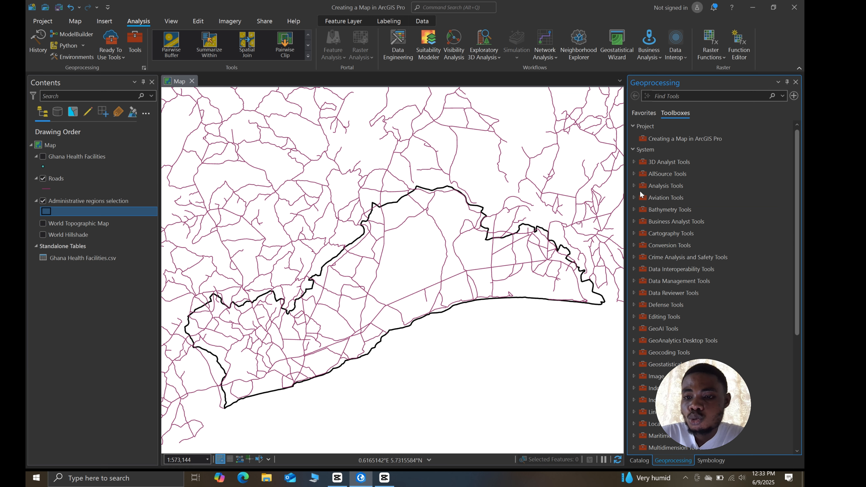
click(634, 186)
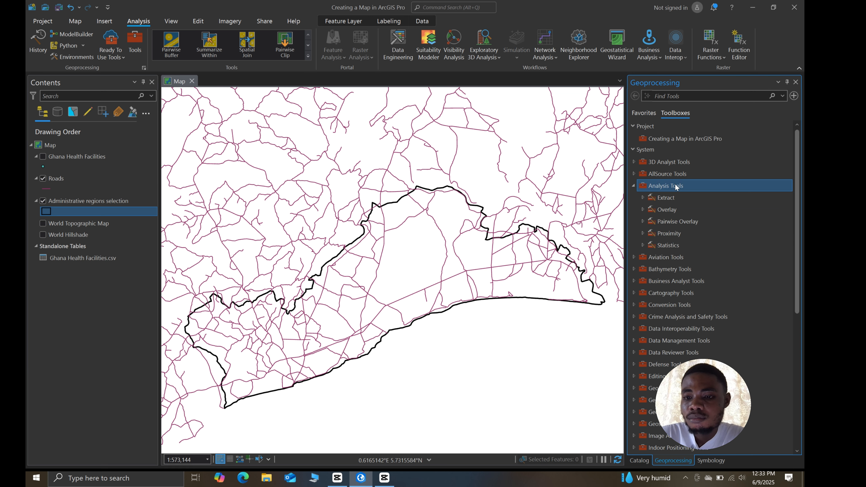
click(642, 197)
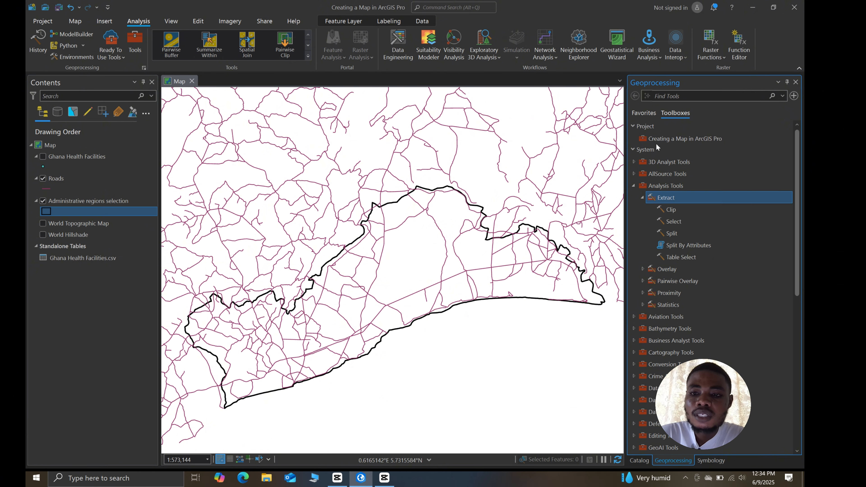
click(644, 113)
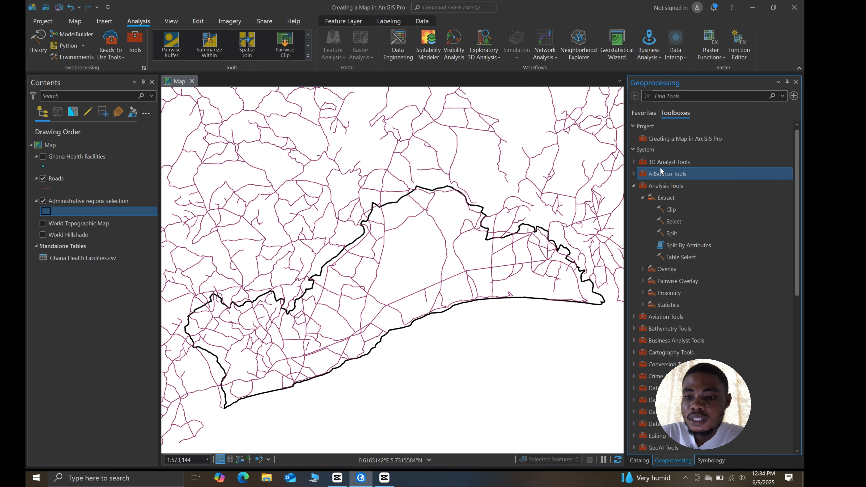
click(642, 198)
click(634, 186)
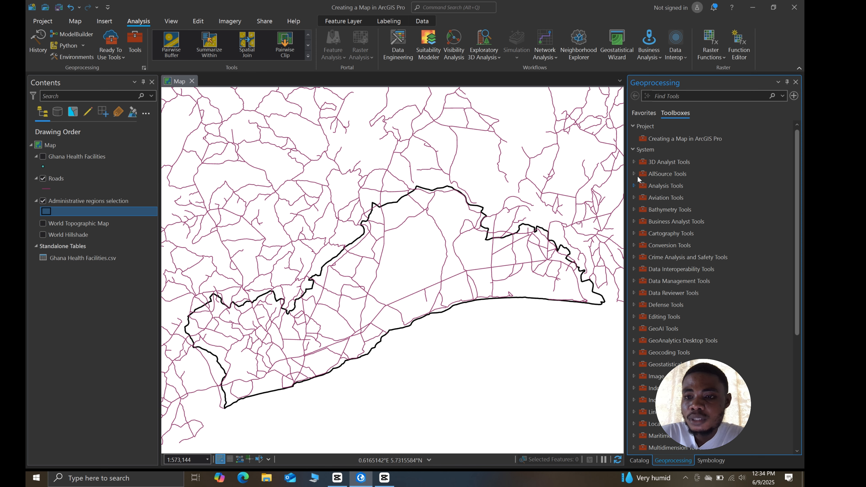
Search the geoprocessing tools for "clip" and open the Clip tool from Analysis Tools
click(645, 112)
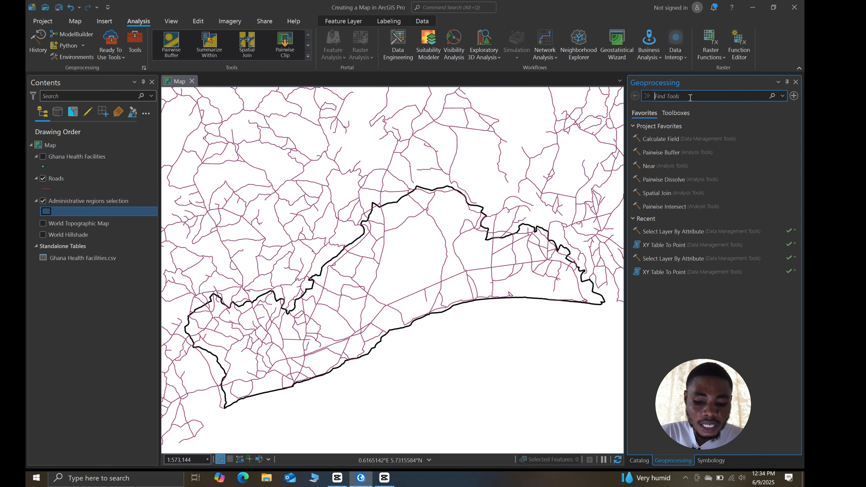
click(657, 96)
text(cl)
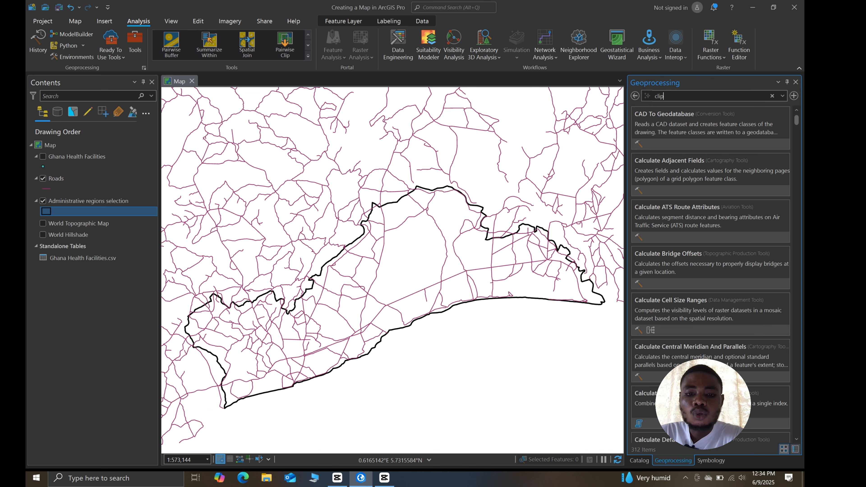
text(ip)
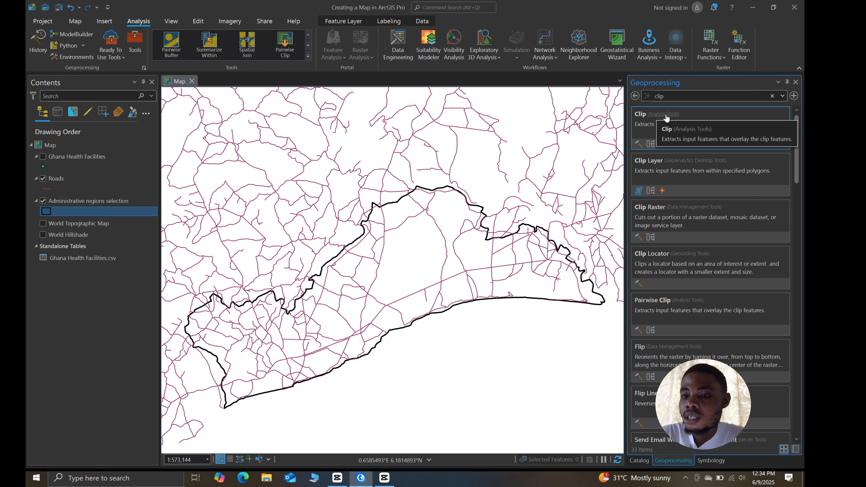
click(639, 113)
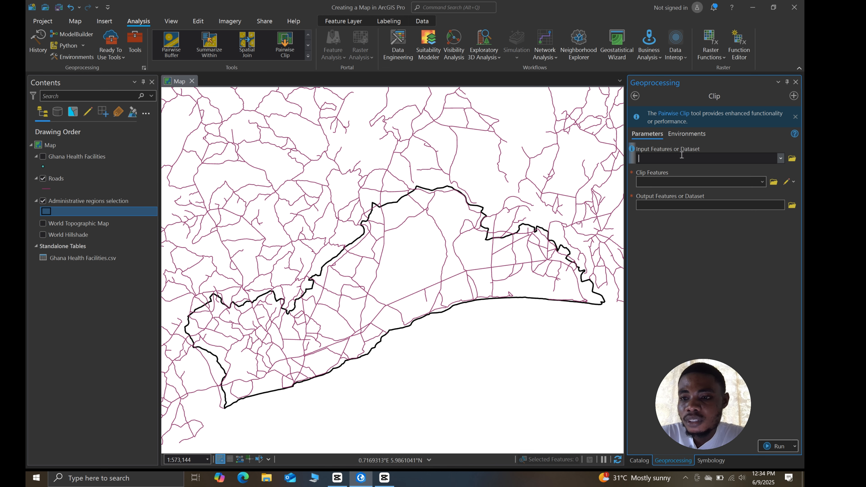
Clip the Roads layer to the Administrative regions selection layer, outputting to Roads_Clip
click(782, 157)
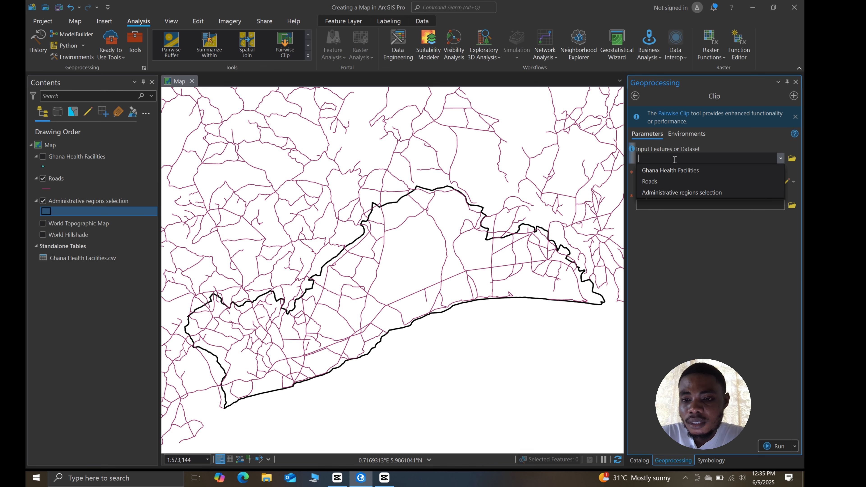
click(658, 181)
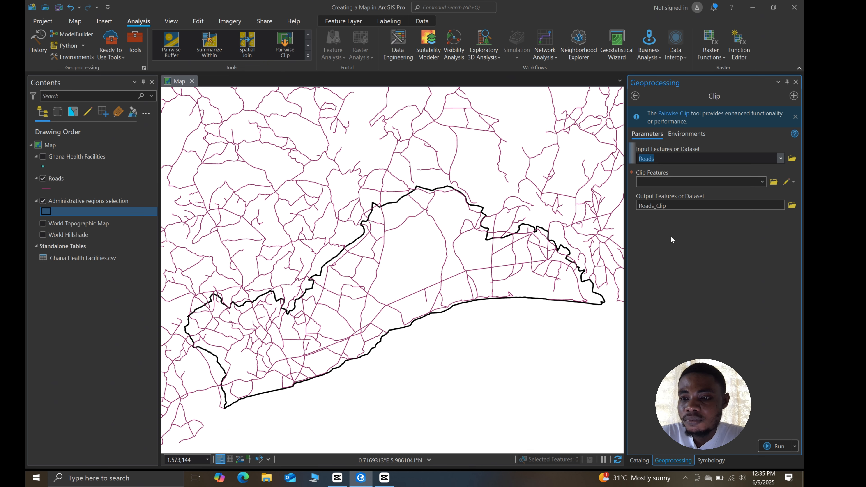
click(760, 181)
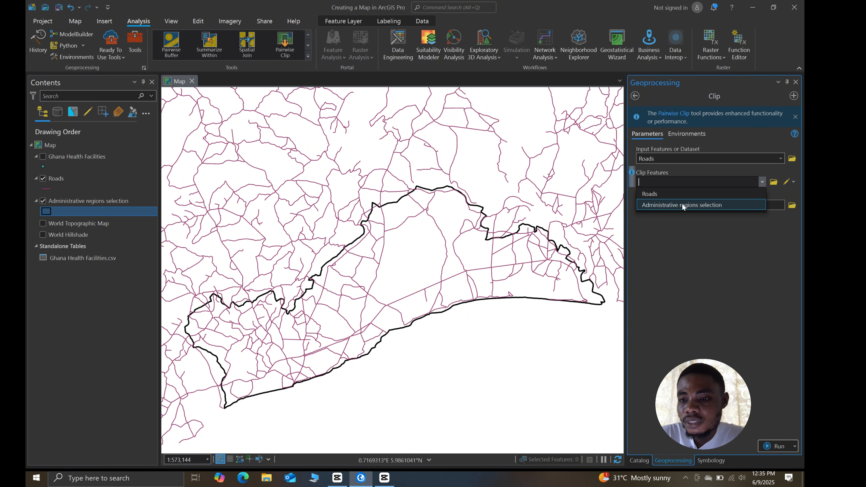
click(709, 204)
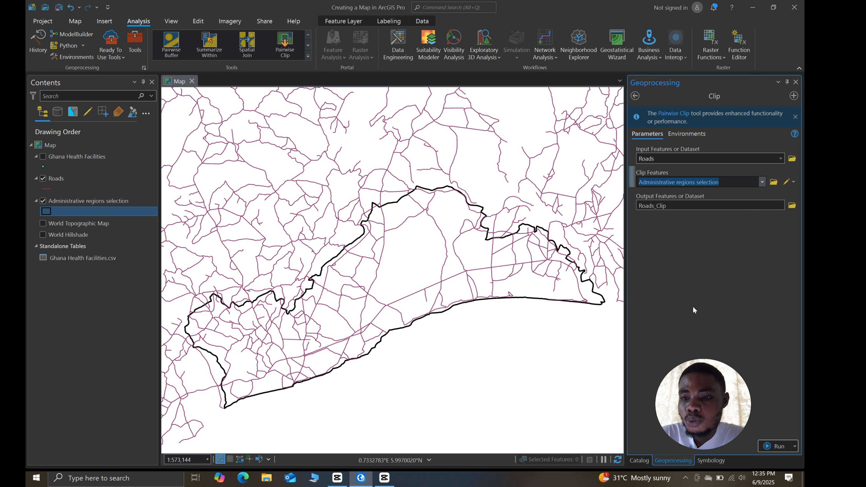
drag(690, 79, 664, 341)
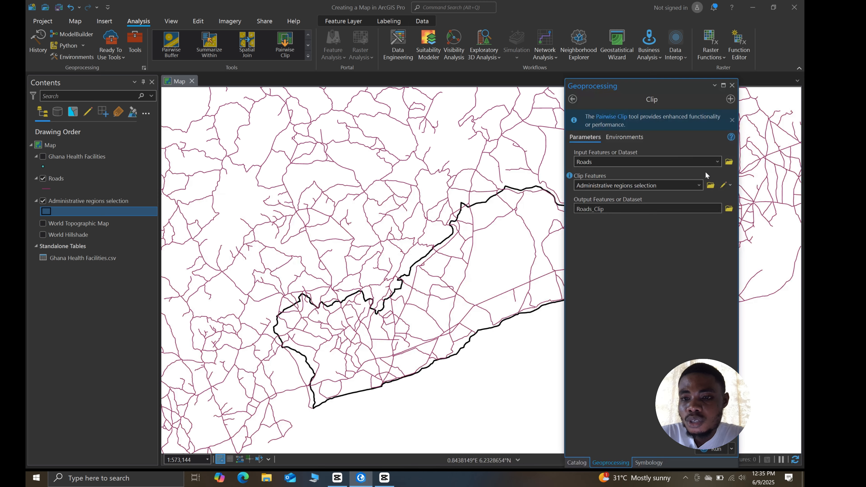
click(716, 447)
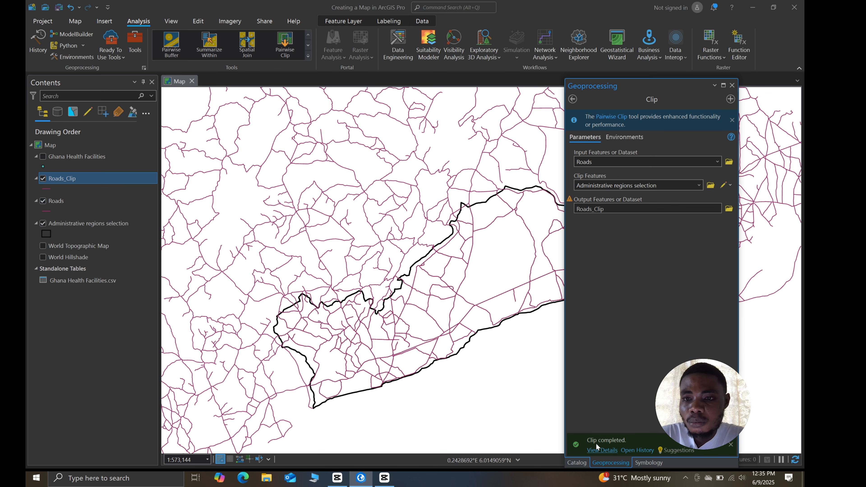
click(601, 449)
drag(657, 84, 675, 88)
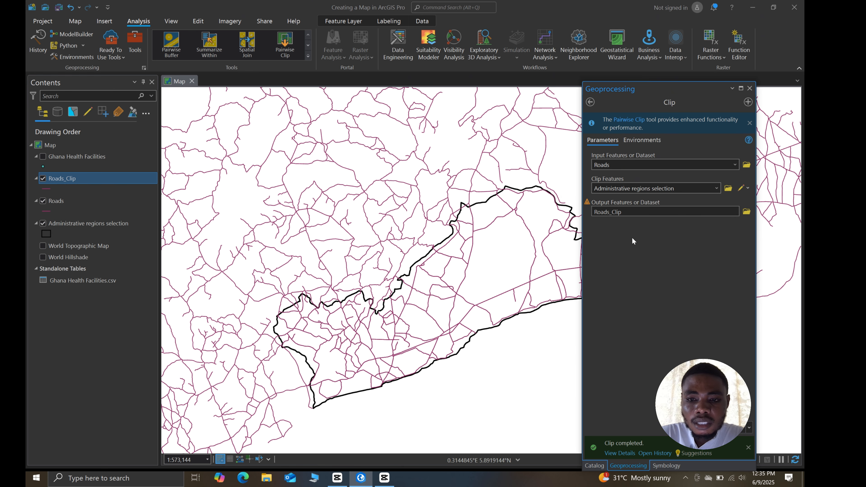
drag(624, 212, 616, 212)
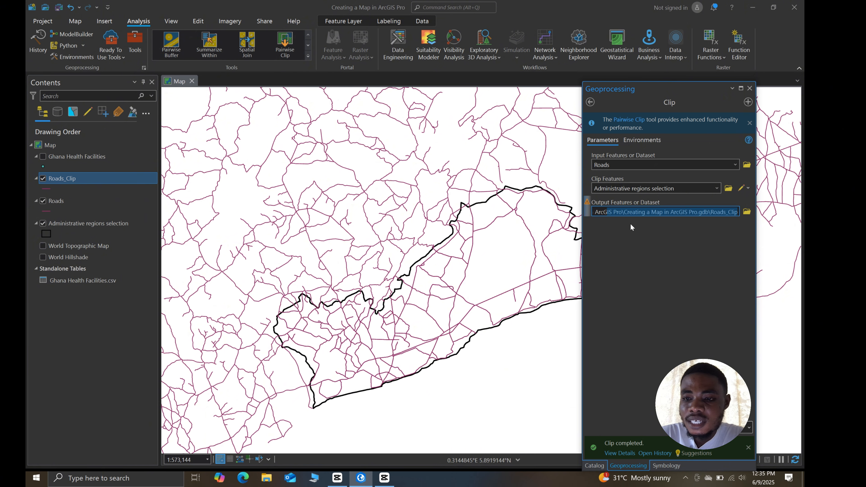
click(721, 225)
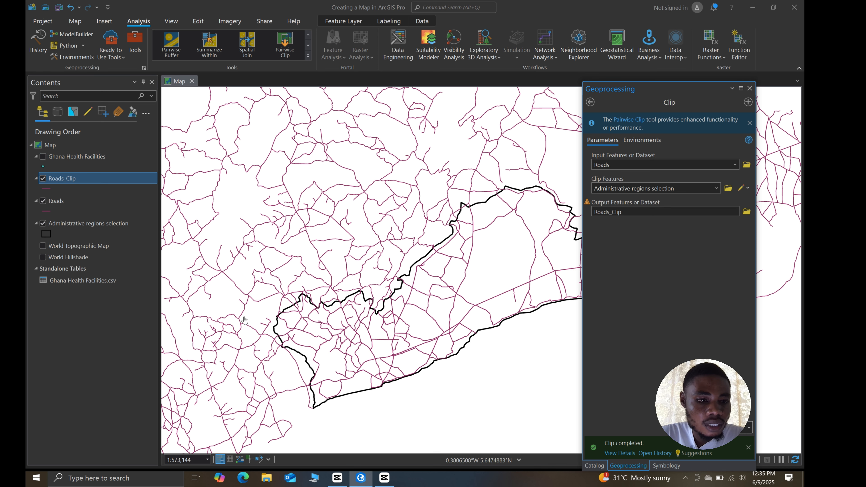
Hide the original Roads layer to check the clipped roads inside the Greater Accra boundary, and remove that layer from the map
click(43, 201)
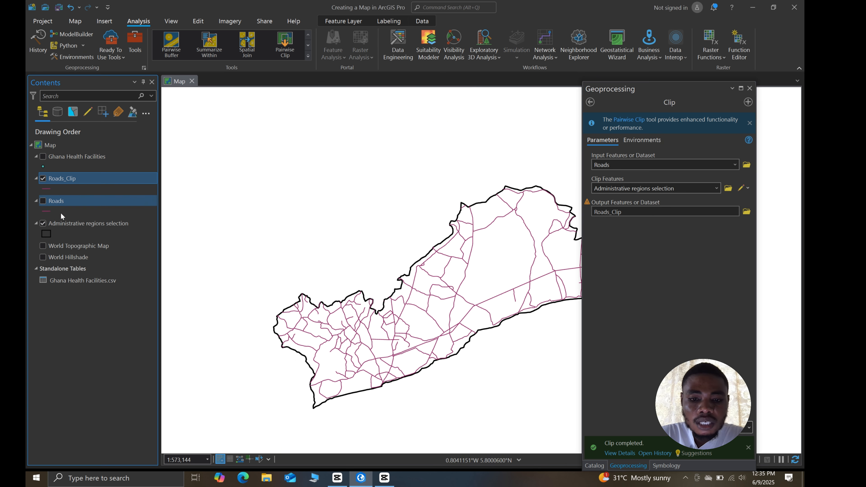
drag(408, 354, 341, 326)
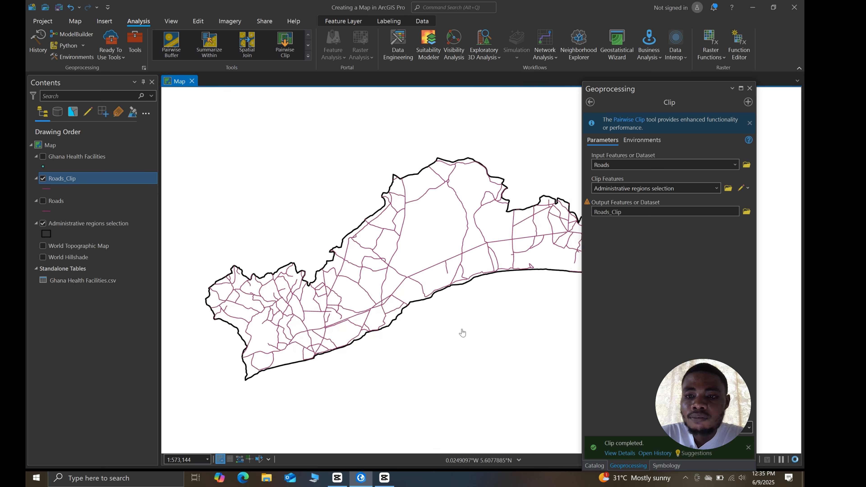
drag(647, 88, 686, 93)
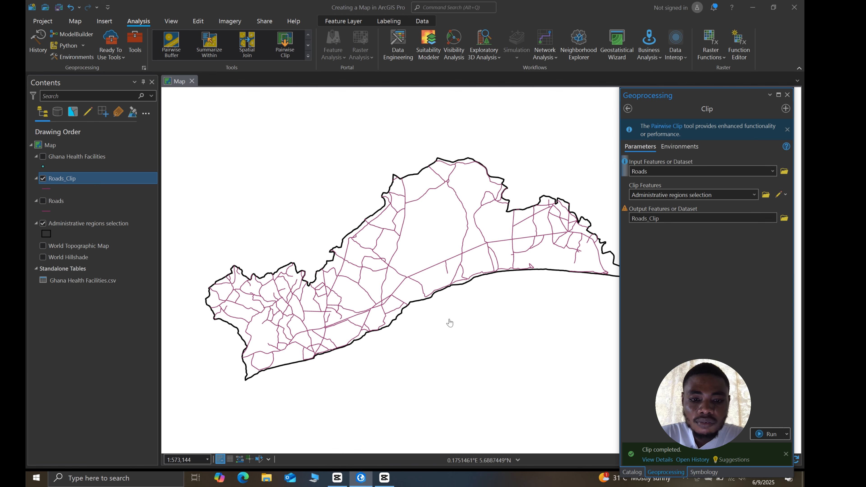
drag(448, 321, 411, 313)
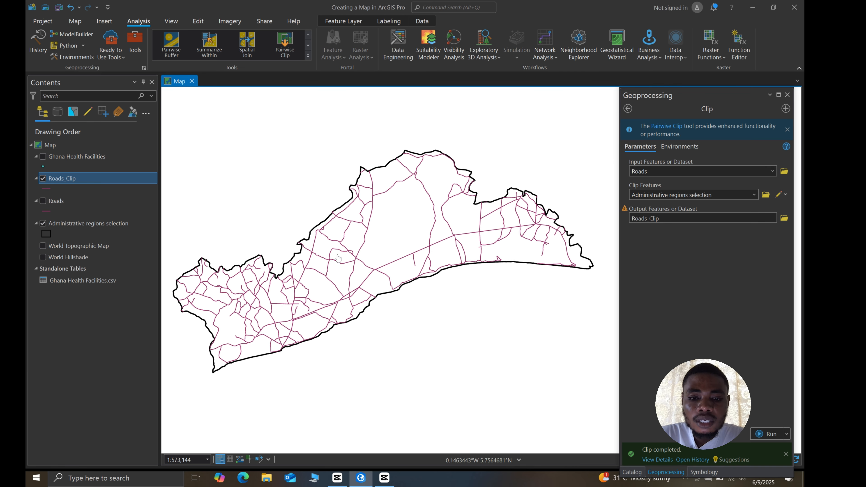
scroll(380, 281, down, 1)
scroll(380, 281, down, 1)
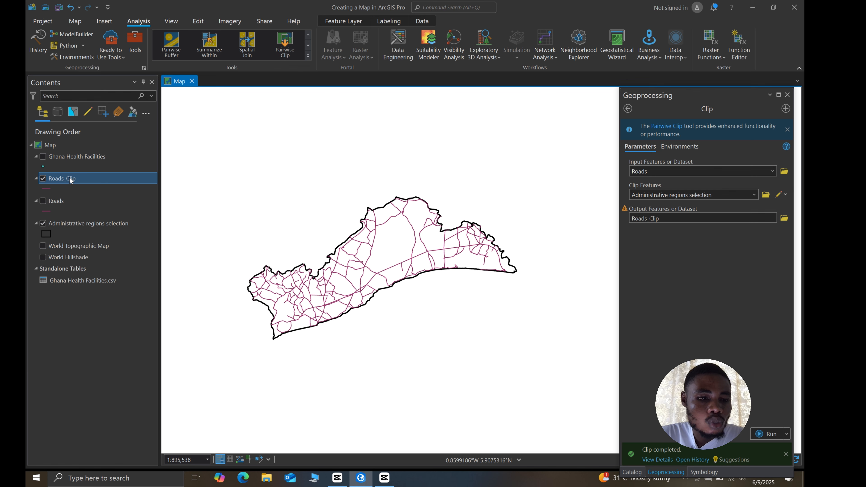
click(58, 200)
right_click(58, 200)
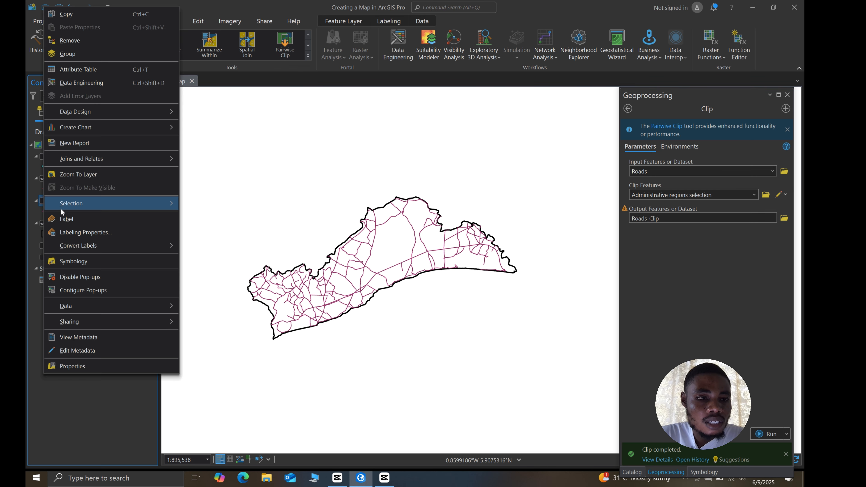
click(70, 41)
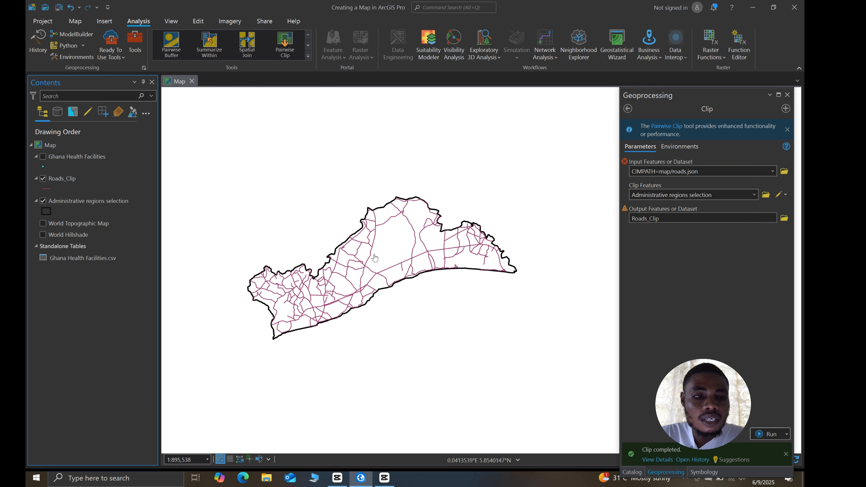
Turn on the Ghana Health Facilities layer and choose it as the Clip tool's input features
click(56, 157)
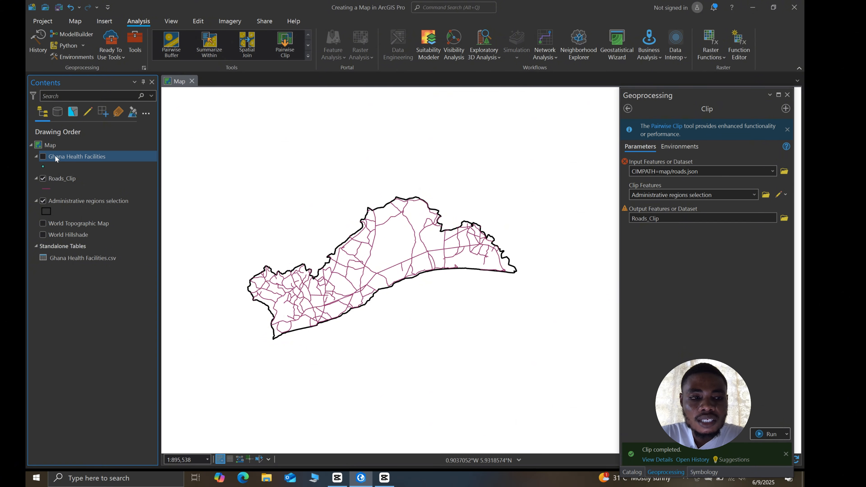
click(42, 156)
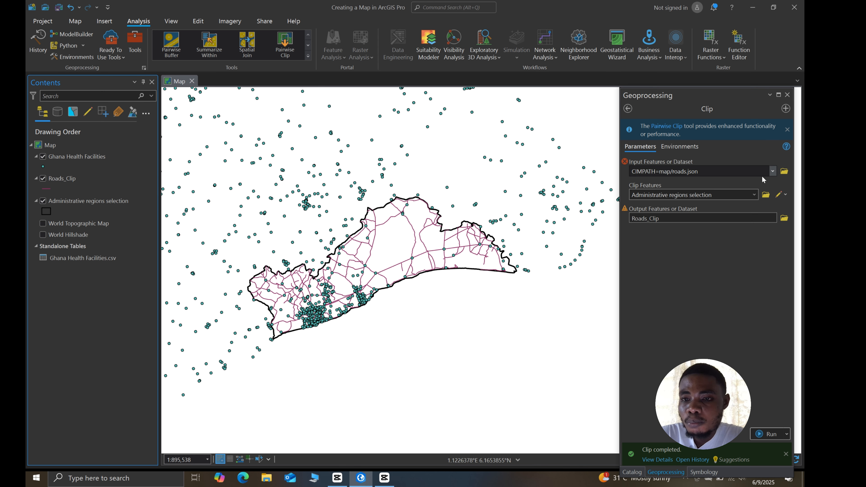
click(772, 171)
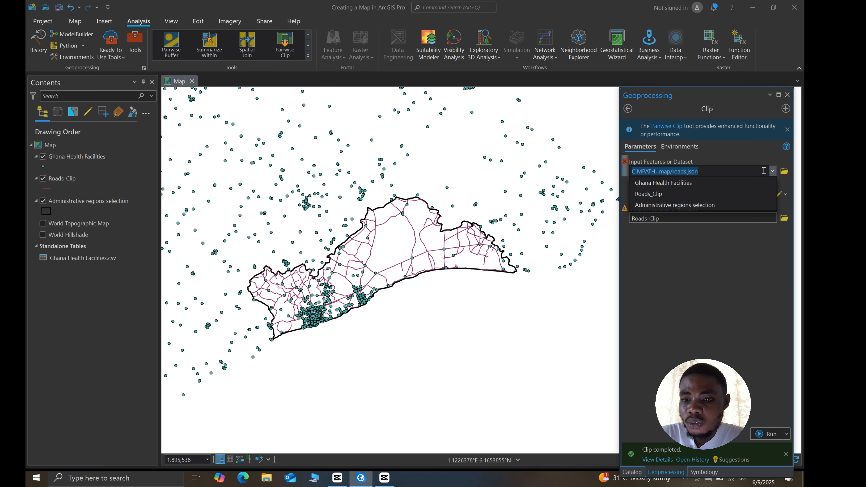
click(668, 183)
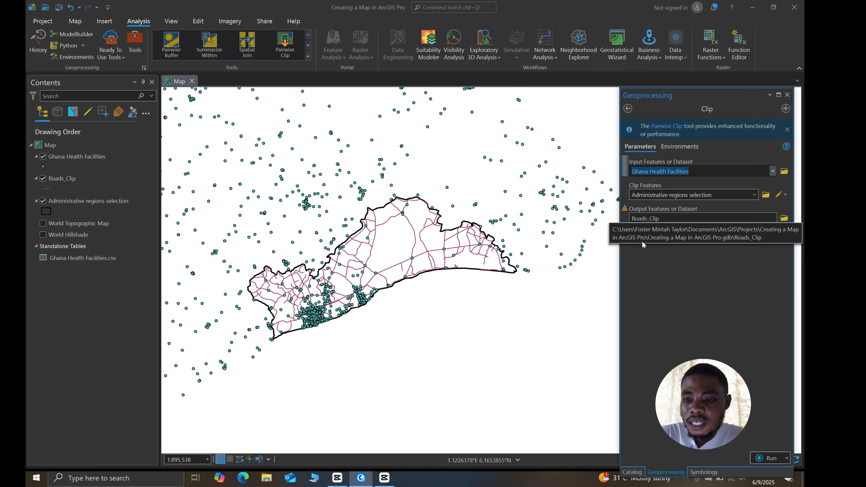
Rename the clip output to GHF_Clip and run the clip of the health facilities against the Administrative regions selection
click(663, 218)
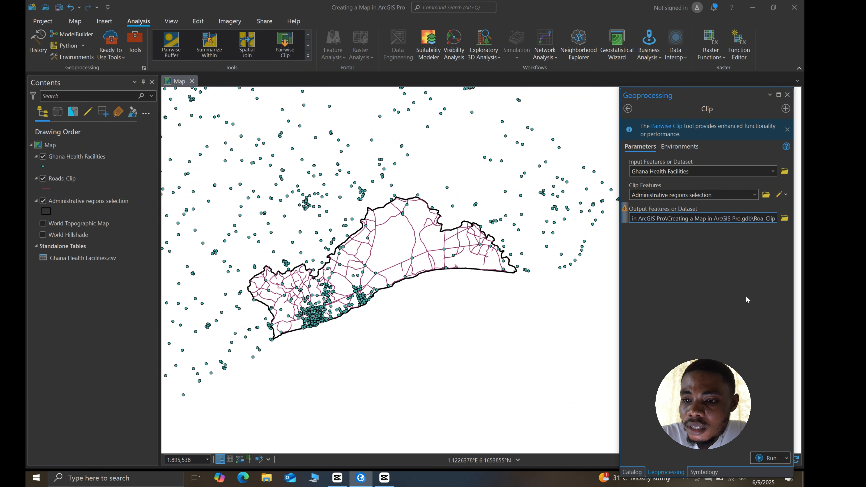
key(BackSpace)
key(BackSpace)
key(BackSpace)
key(BackSpace)
key(BackSpace)
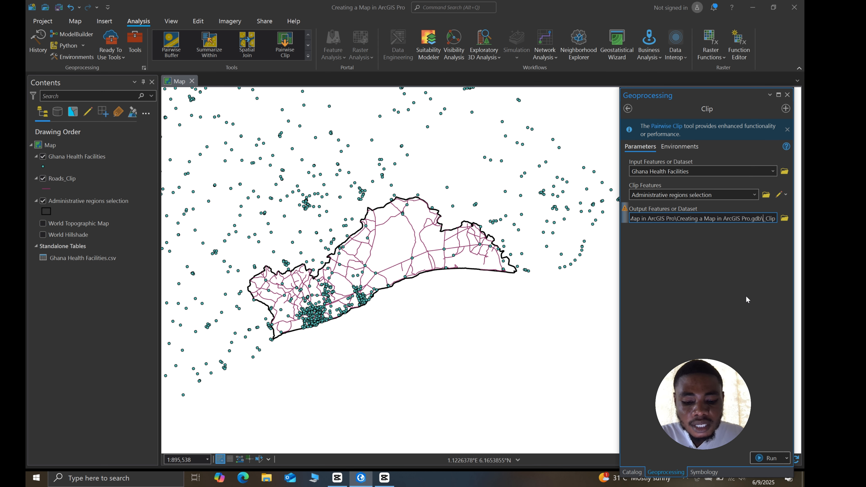
text(GH)
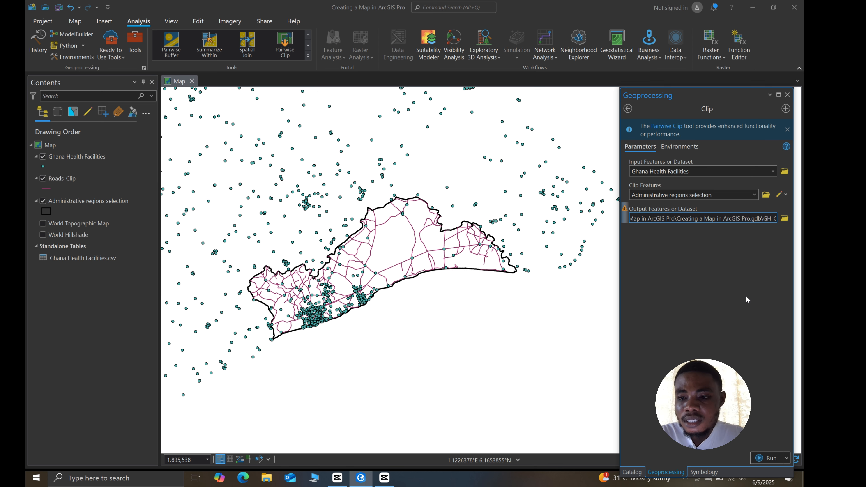
text(F)
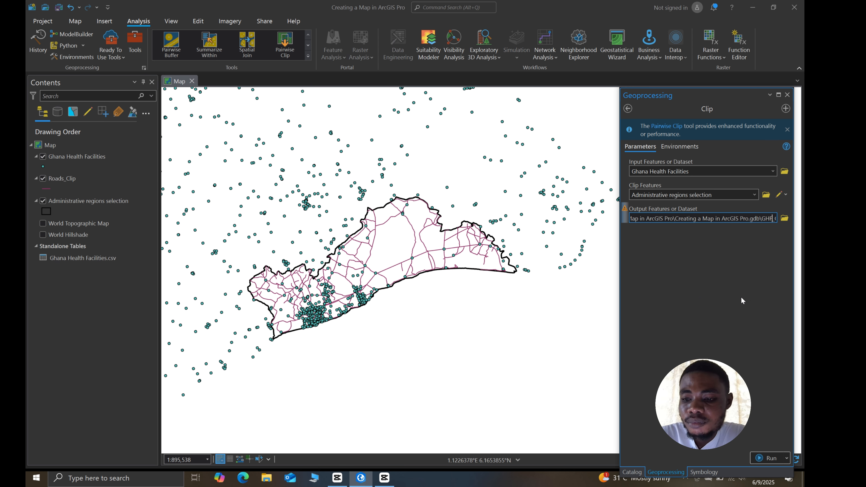
click(744, 294)
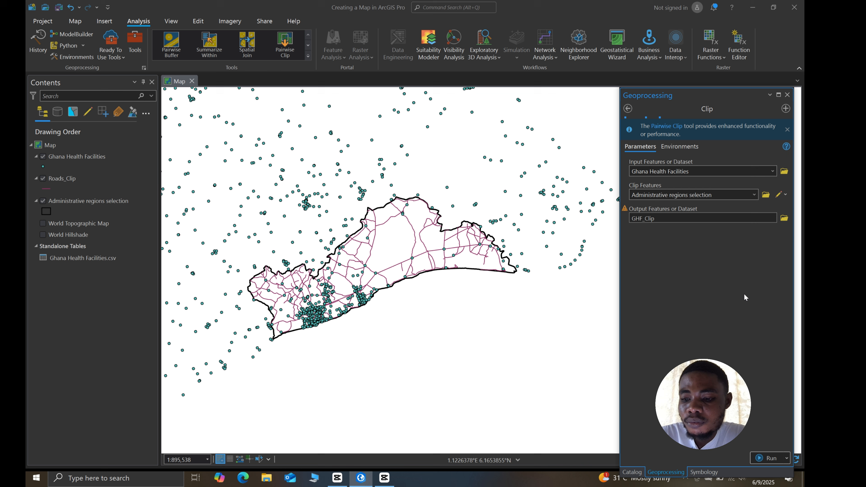
click(752, 459)
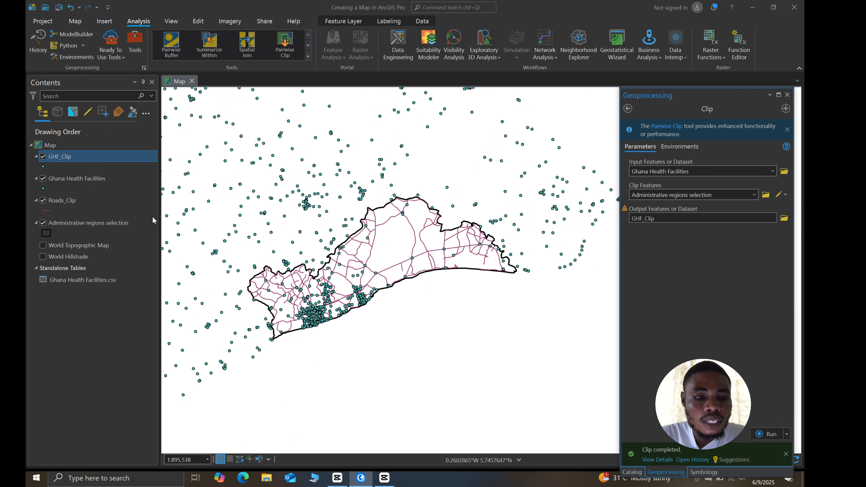
Hide the original Ghana Health Facilities layer and remove it from the map, keeping the clipped facilities
click(43, 178)
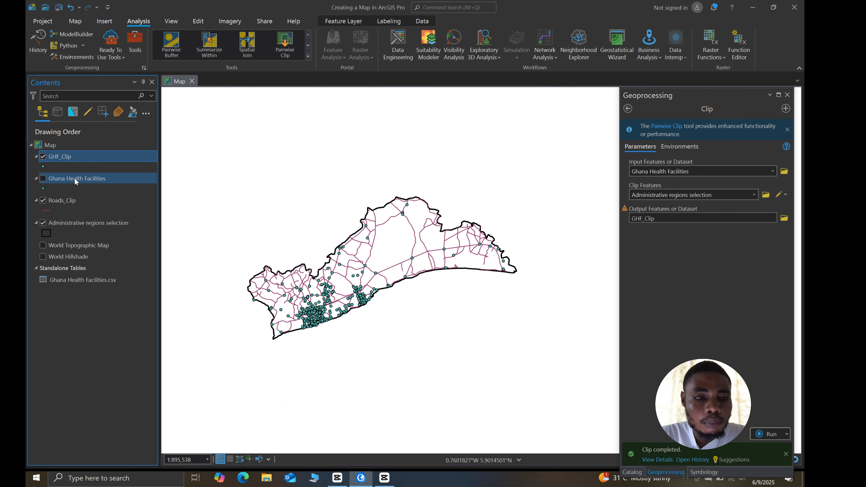
click(75, 179)
right_click(77, 179)
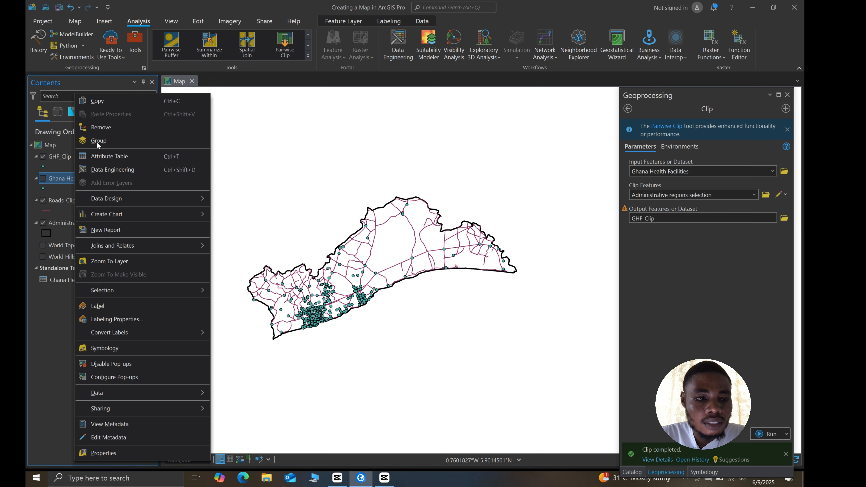
click(102, 128)
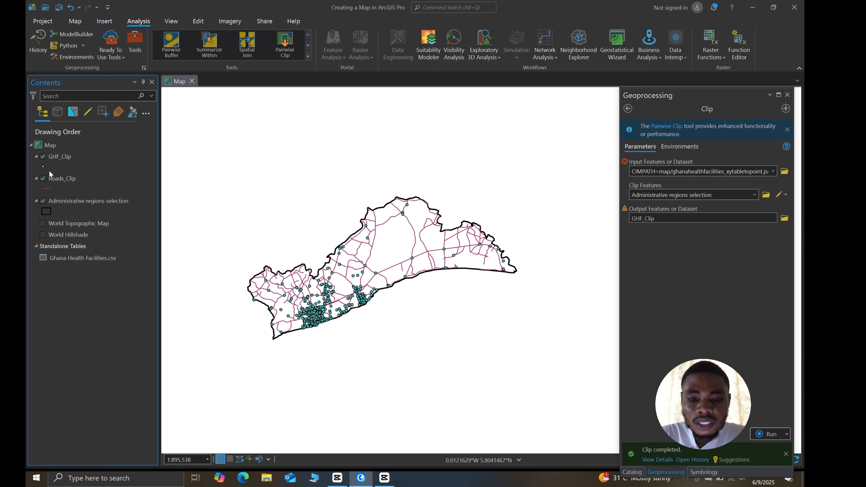
scroll(362, 271, up, 2)
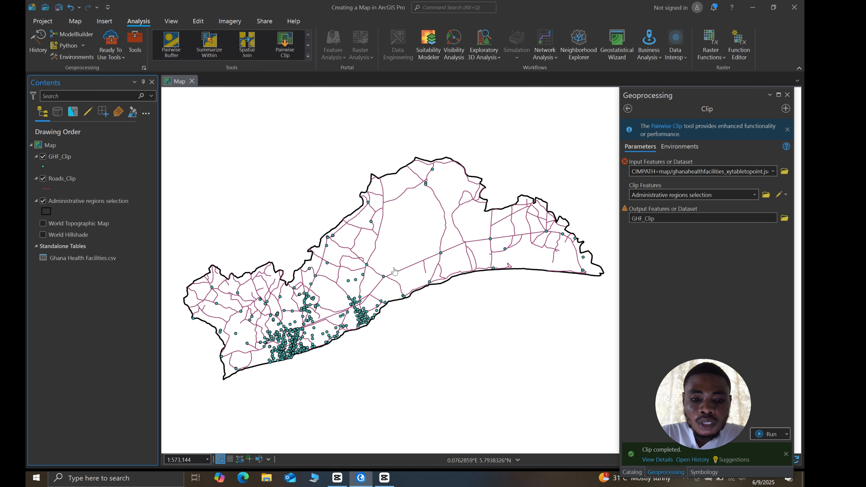
mouse_move(398, 256)
mouse_down()
mouse_move(385, 278)
mouse_move(395, 255)
mouse_up()
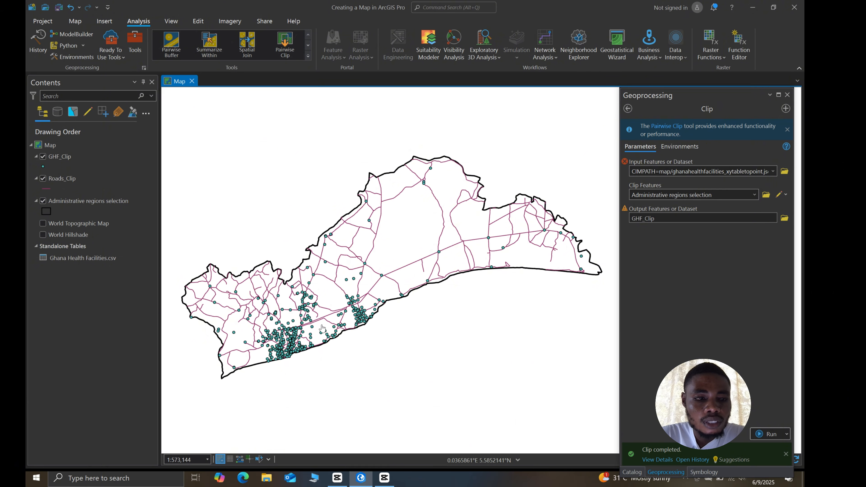
Try the orange Highway line symbol on the Roads_Clip layer and settle on the dashed Boundary symbol from the ArcGIS 2D gallery
click(46, 211)
click(49, 190)
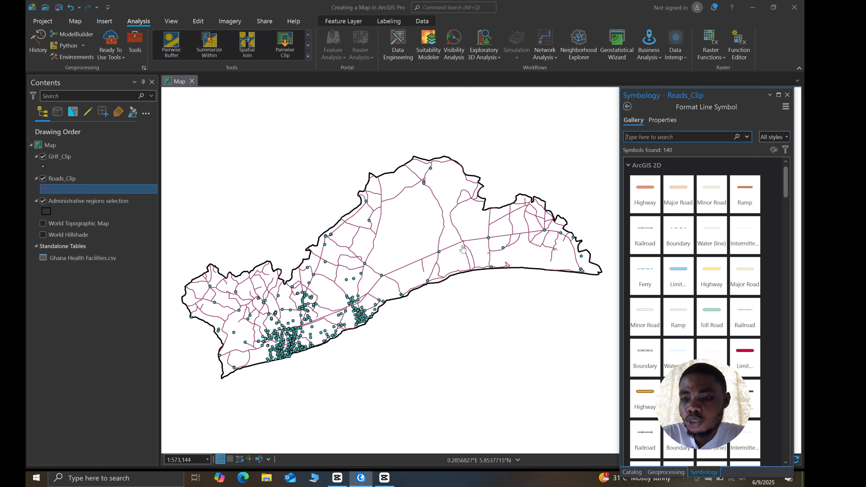
click(682, 236)
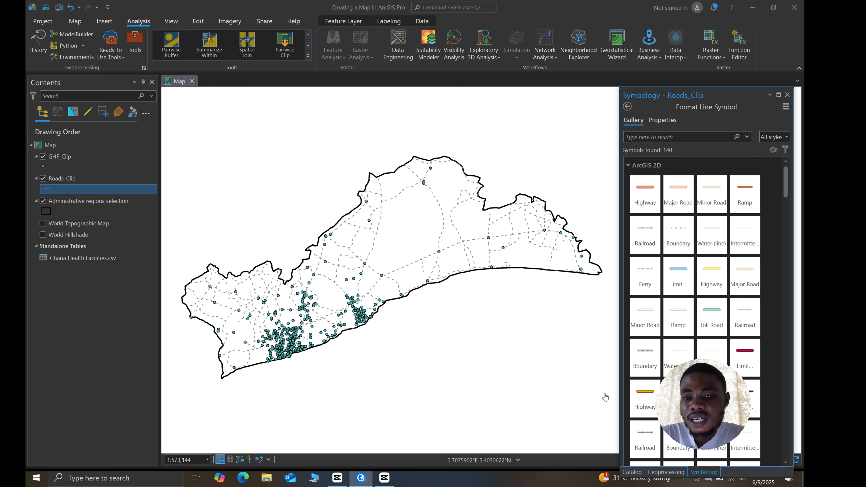
click(641, 395)
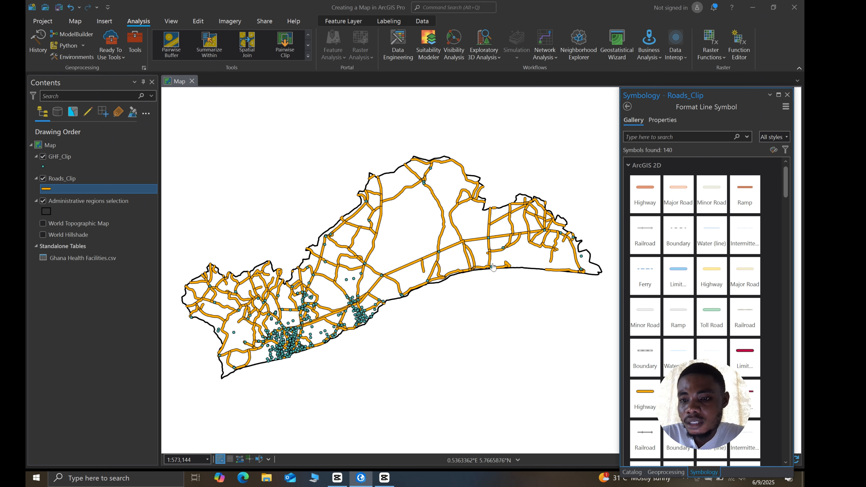
click(682, 236)
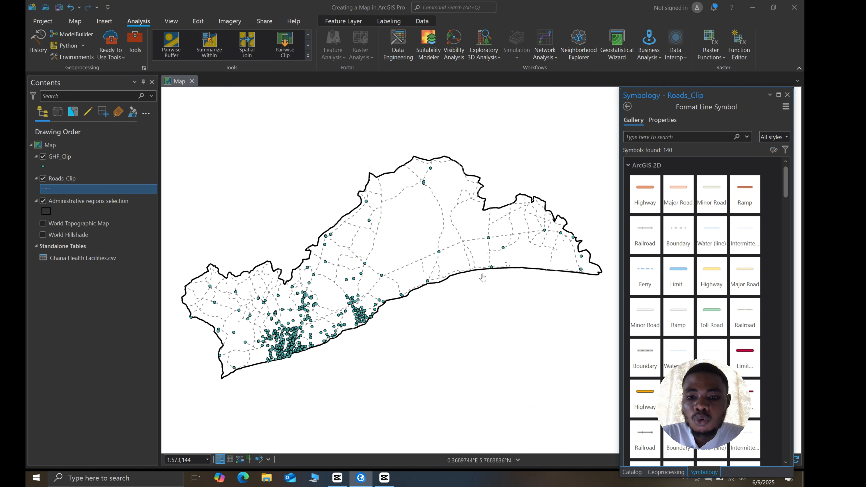
Replace the dashed Roads_Clip symbol with the solid black 1-point line from the symbol gallery
drag(417, 300, 422, 300)
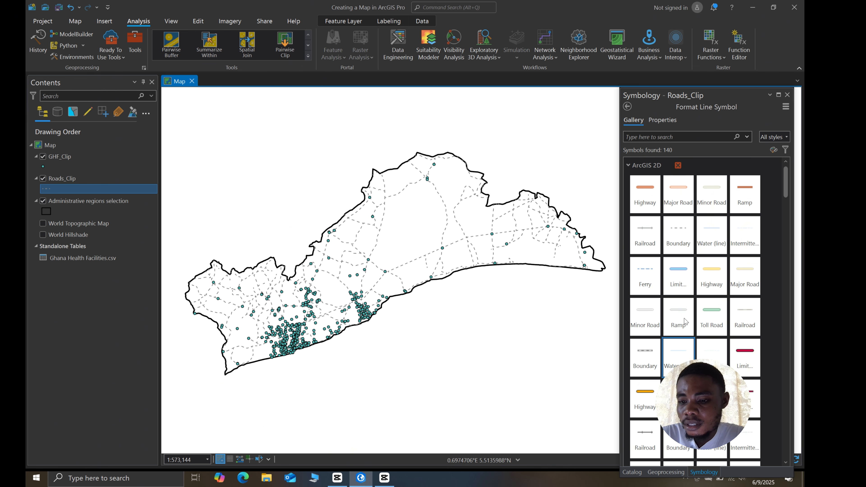
scroll(685, 322, down, 10)
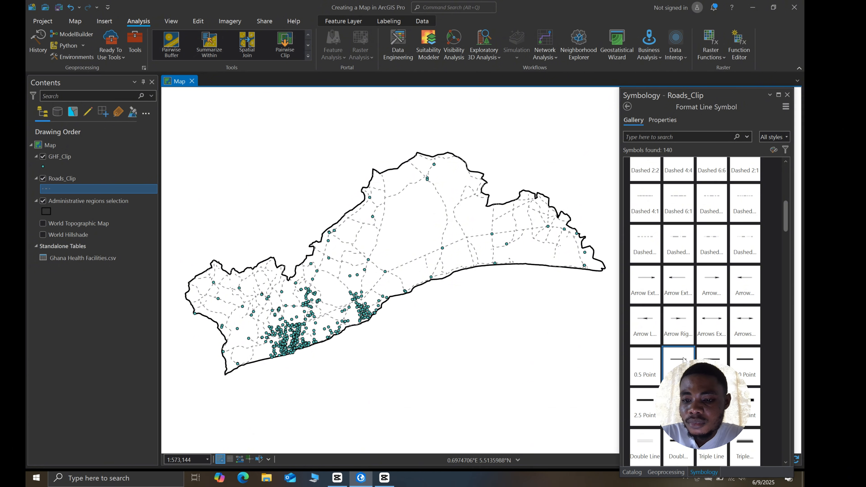
click(689, 354)
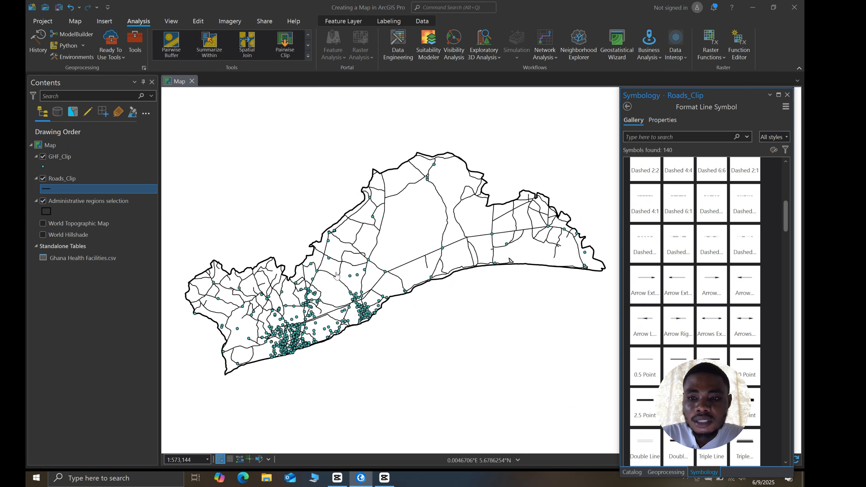
Set the line width of the Roads_Clip symbol to 0.5 pt
click(665, 119)
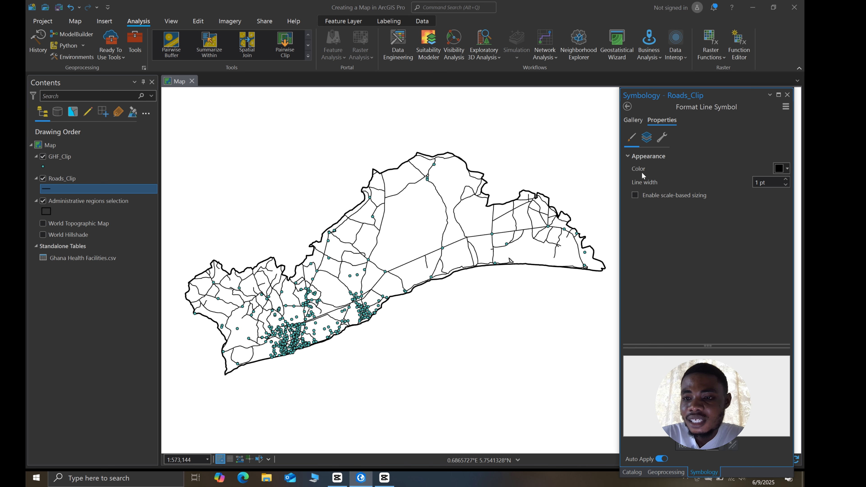
click(786, 184)
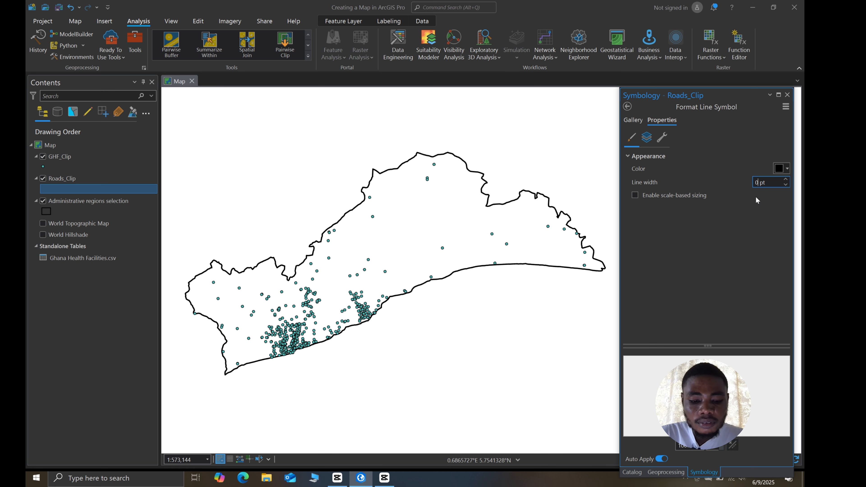
text(.5)
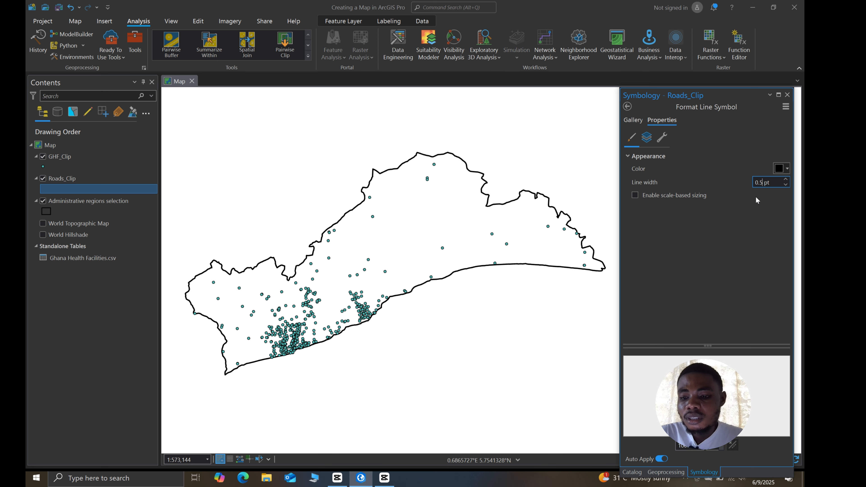
click(679, 255)
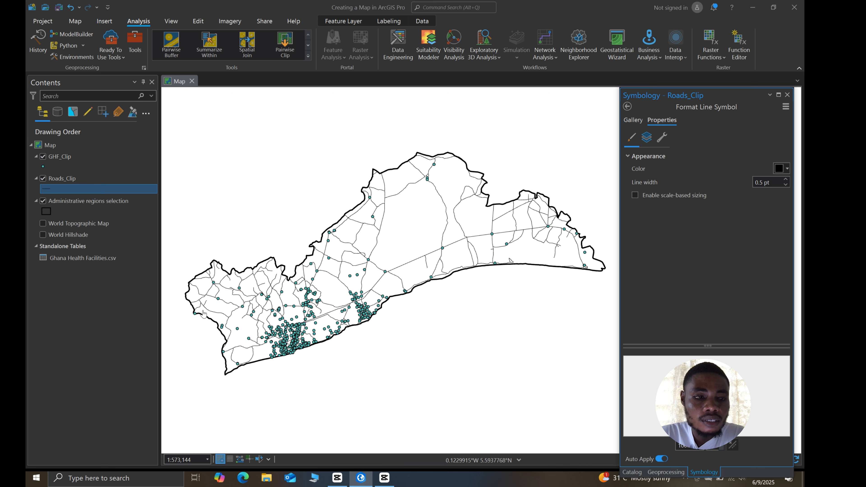
Look through the gallery of point symbols for GHF_Clip and examine how densely the facilities cluster near the coast
click(42, 167)
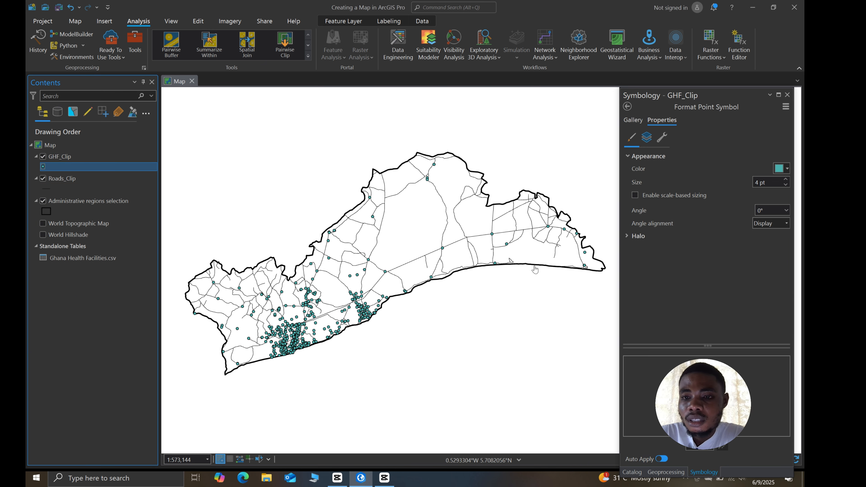
click(631, 119)
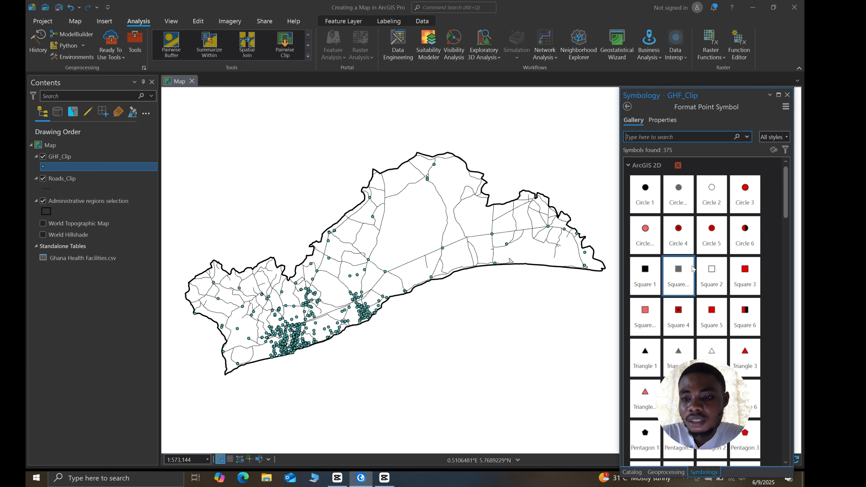
scroll(698, 281, up, 3)
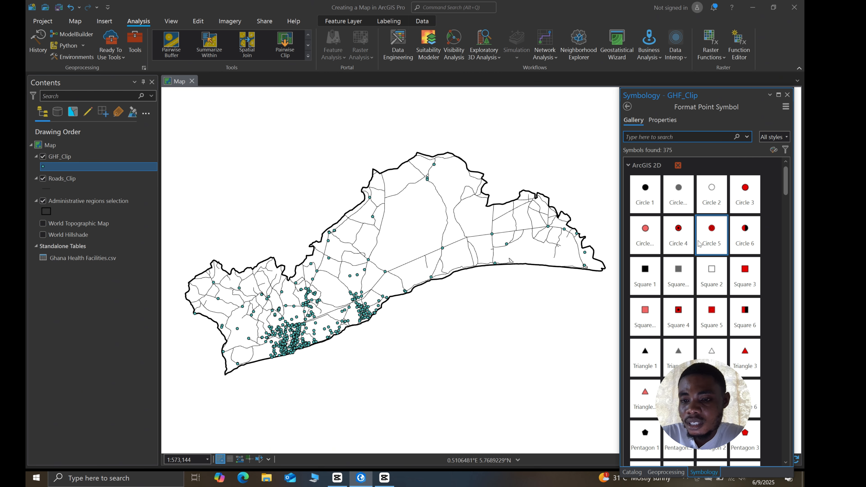
scroll(696, 242, down, 10)
scroll(702, 248, down, 2)
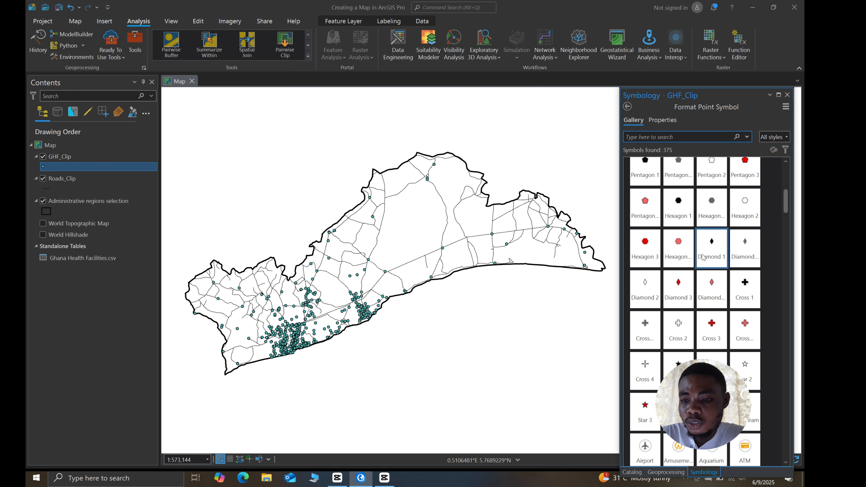
scroll(712, 290, down, 2)
scroll(714, 295, down, 1)
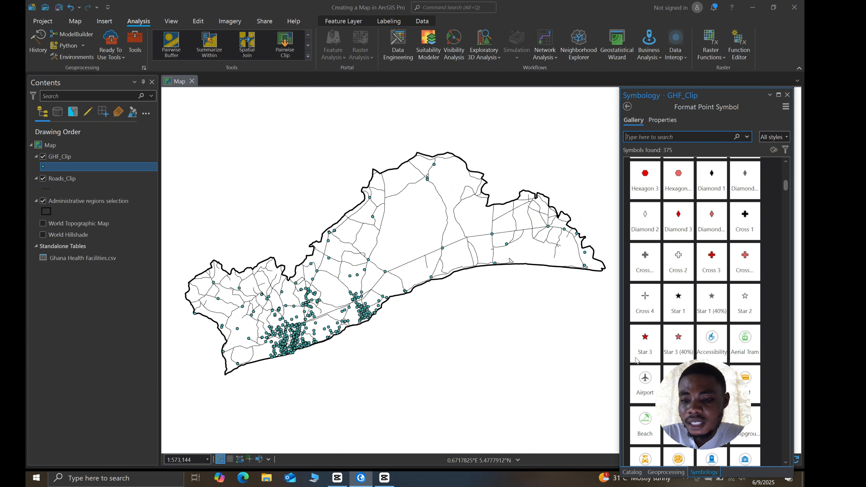
scroll(678, 328, down, 3)
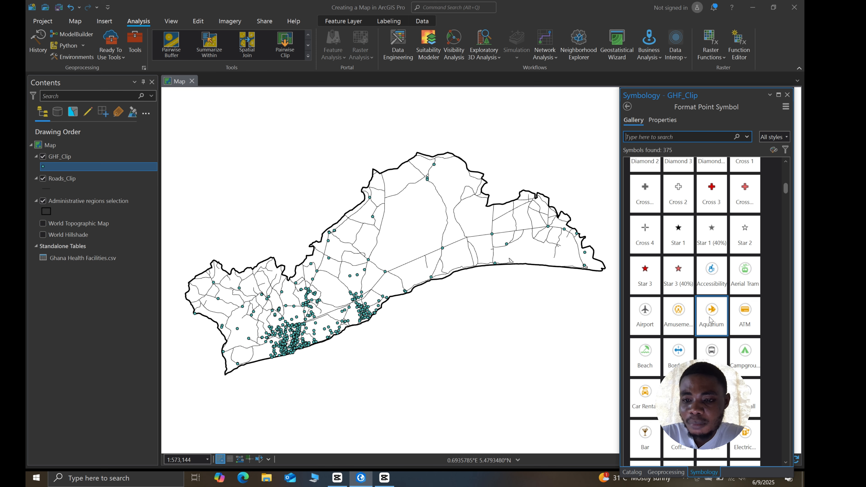
scroll(713, 271, down, 1)
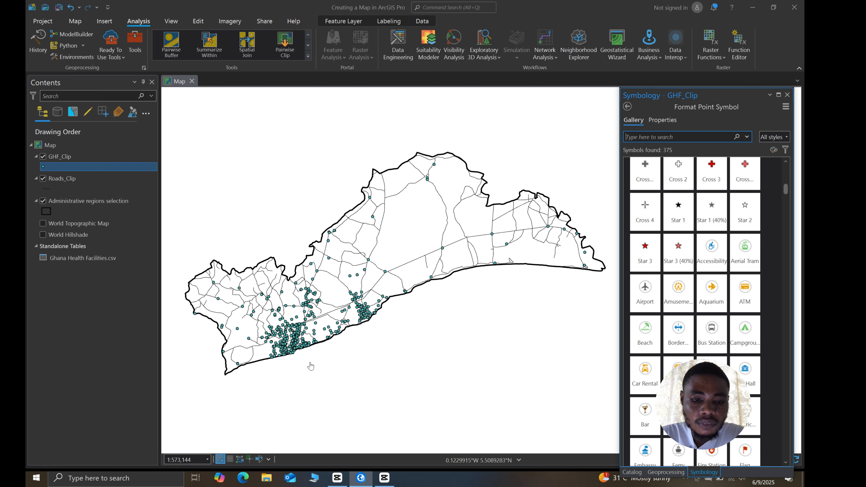
scroll(293, 355, up, 3)
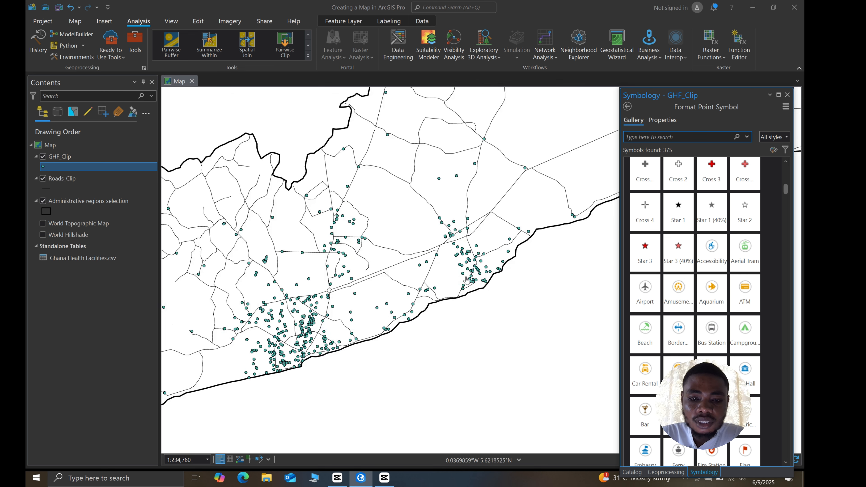
scroll(328, 327, down, 3)
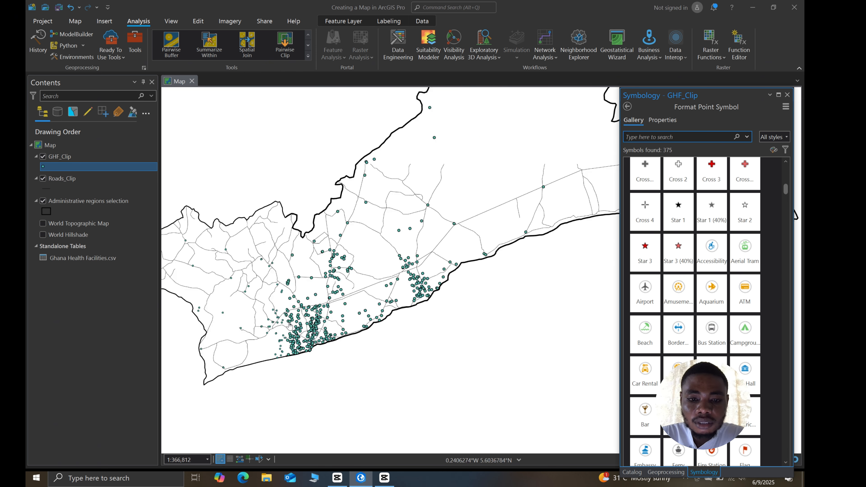
drag(418, 334, 414, 330)
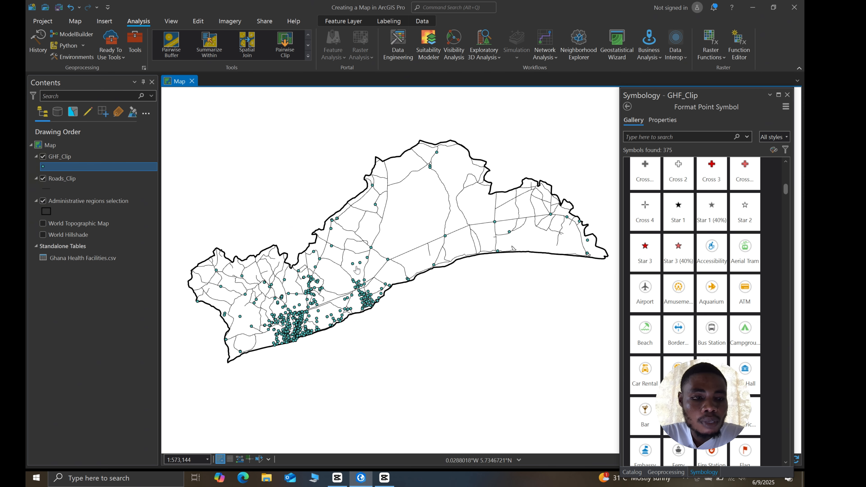
Make the label text of the Administrative regions selection layer bold and turn on its labels
click(83, 204)
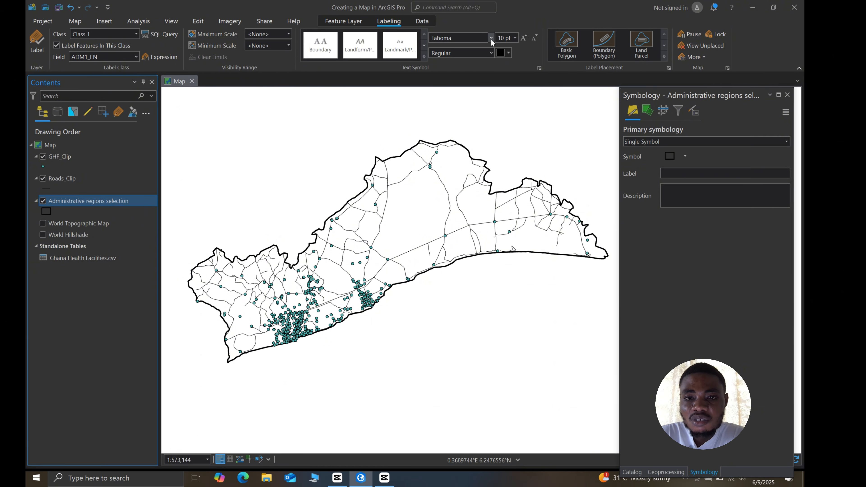
click(491, 52)
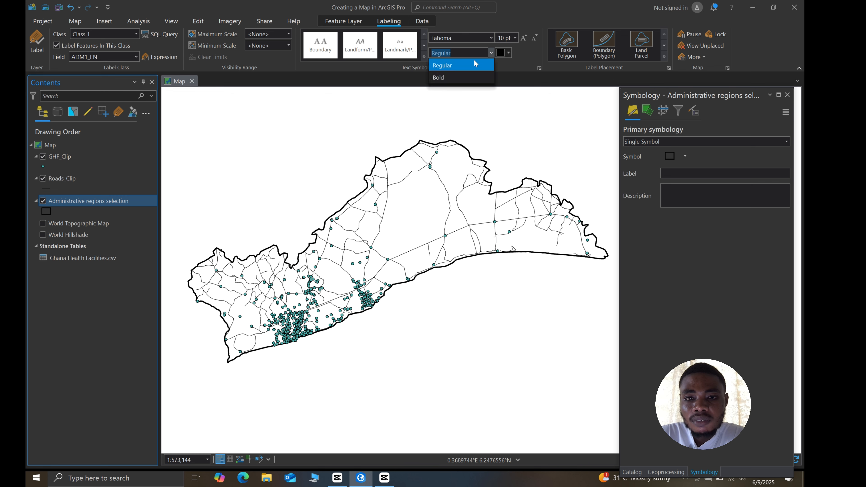
click(462, 76)
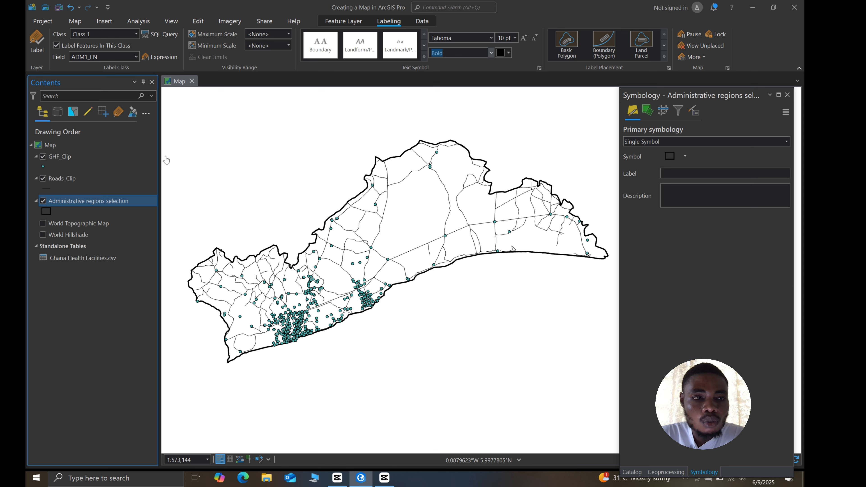
click(38, 40)
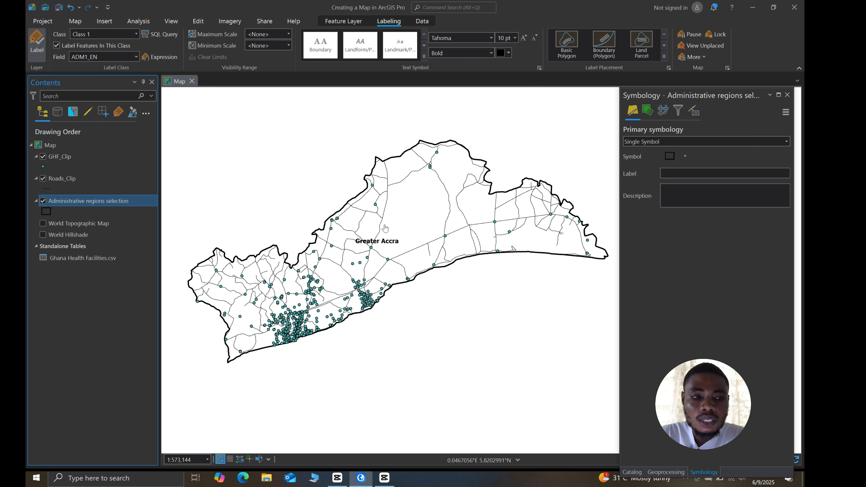
Set the GHF_Clip label text to bold 6 pt and turn on labeling for the health facilities
click(62, 159)
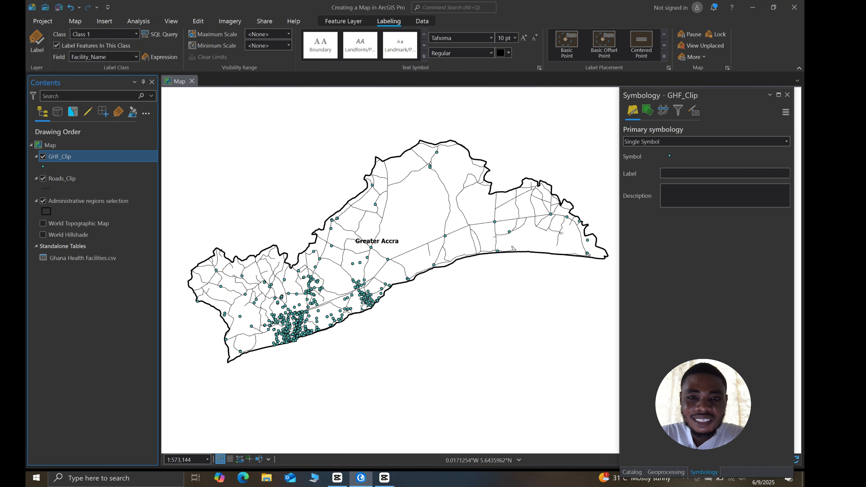
click(491, 53)
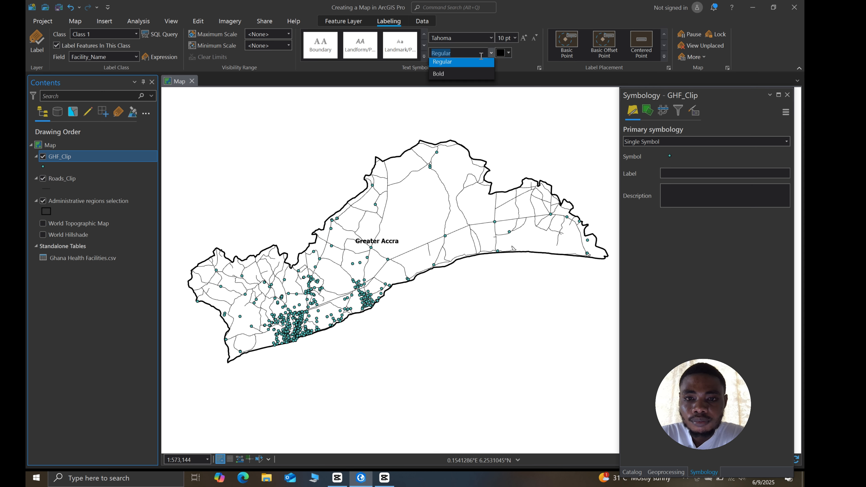
click(451, 76)
click(514, 38)
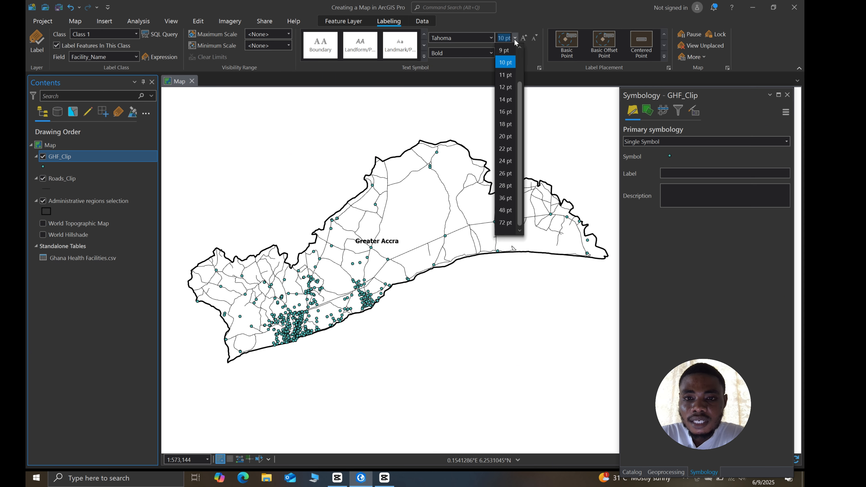
click(505, 50)
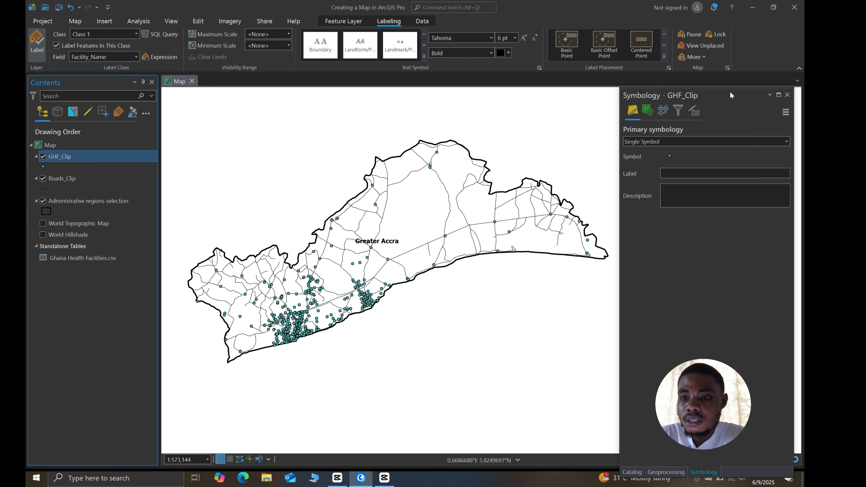
mouse_move(730, 91)
mouse_down()
mouse_move(740, 83)
mouse_move(734, 91)
mouse_move(729, 83)
mouse_up()
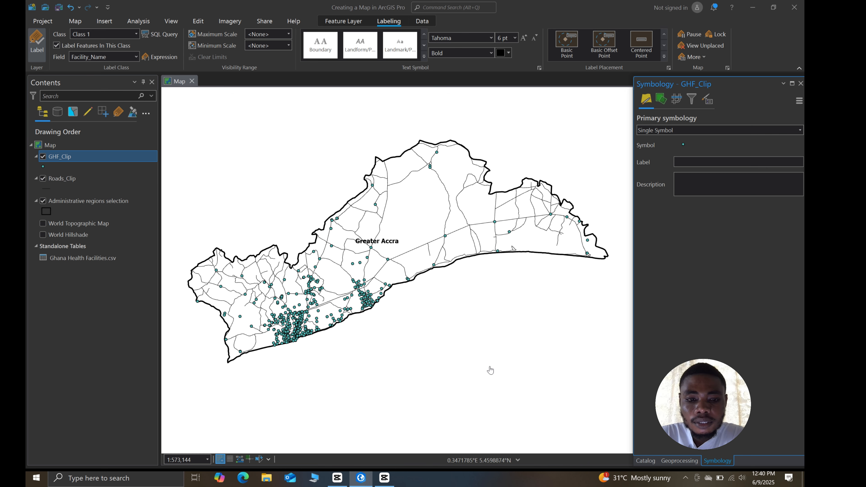
Turn the GHF_Clip labels off and back on, keeping Facility_Name as the label field, and inspect the labels around the clustered facilities
scroll(242, 327, up, 2)
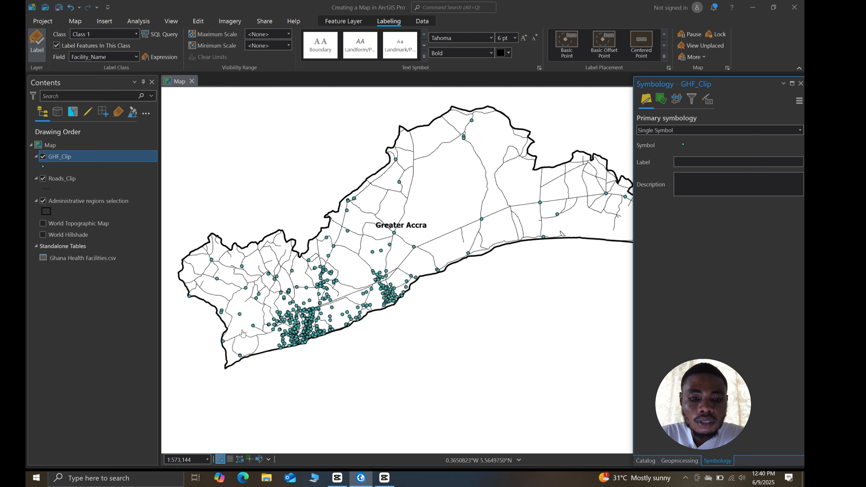
scroll(353, 310, up, 4)
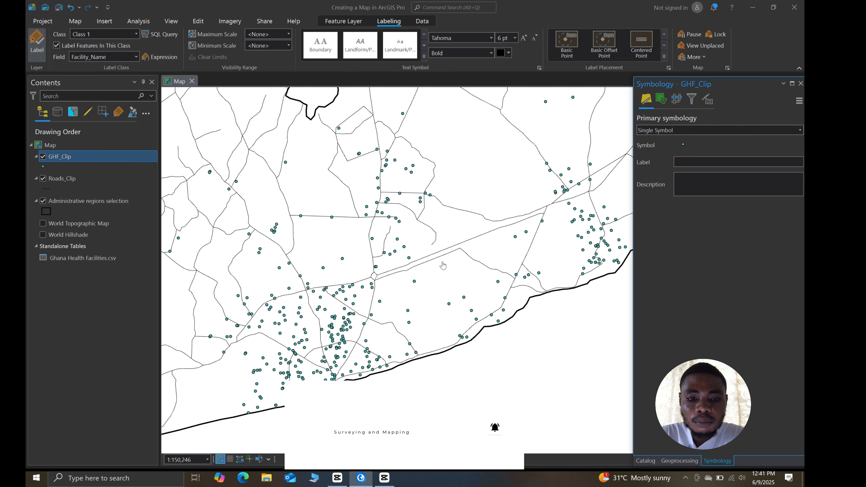
scroll(311, 328, up, 2)
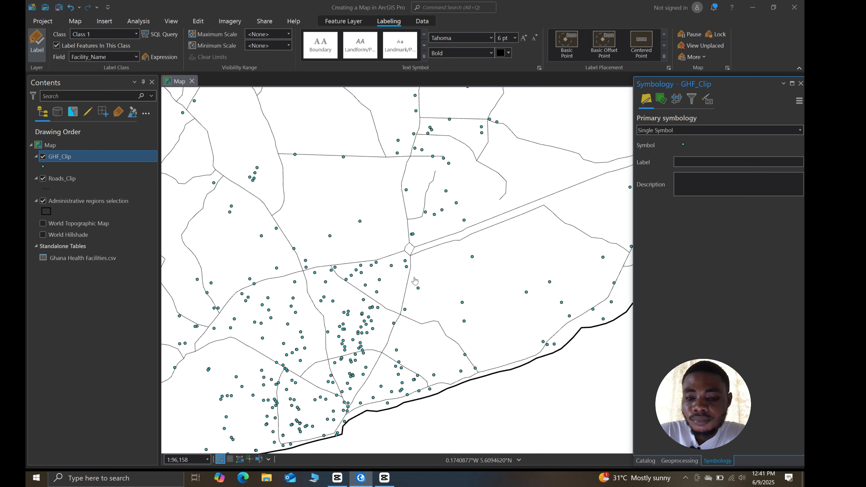
scroll(412, 280, up, 1)
scroll(394, 276, down, 1)
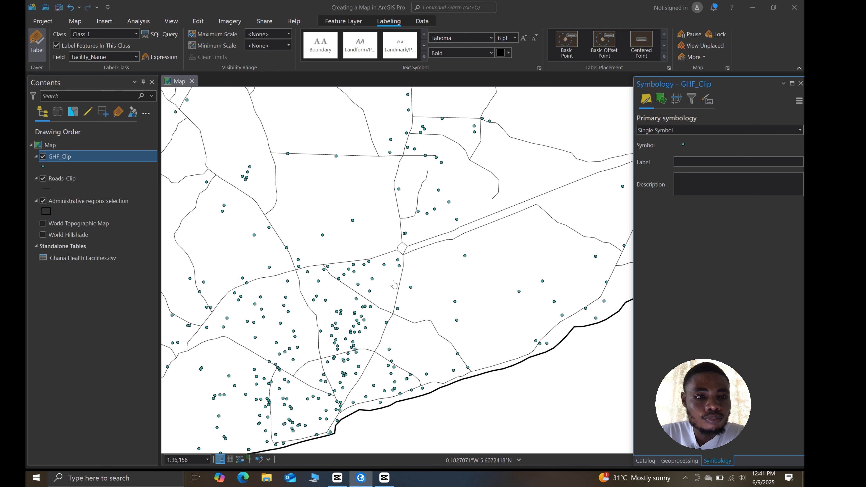
click(35, 41)
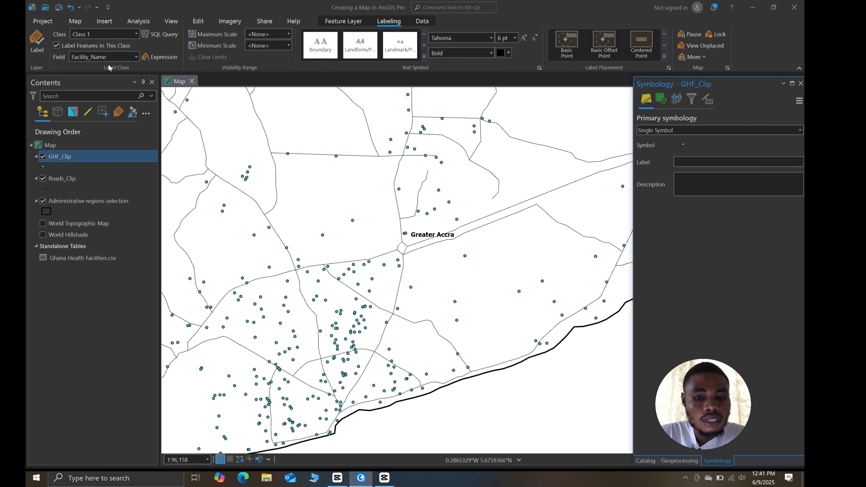
click(135, 58)
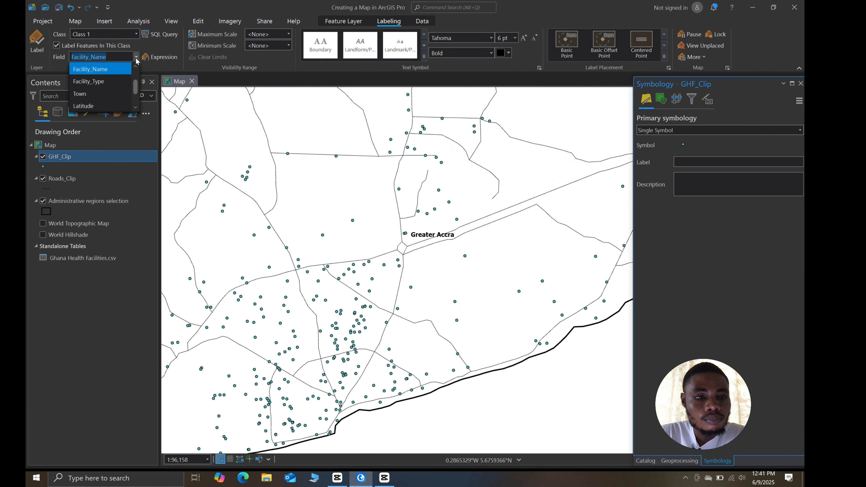
click(136, 58)
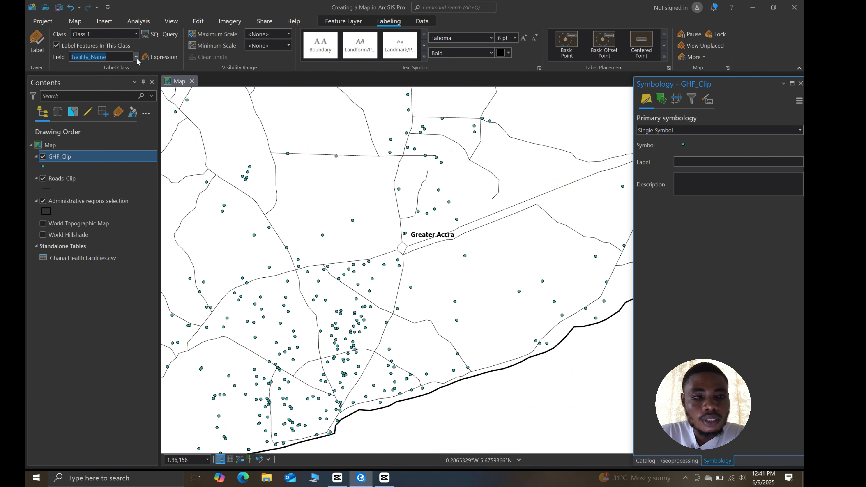
click(35, 40)
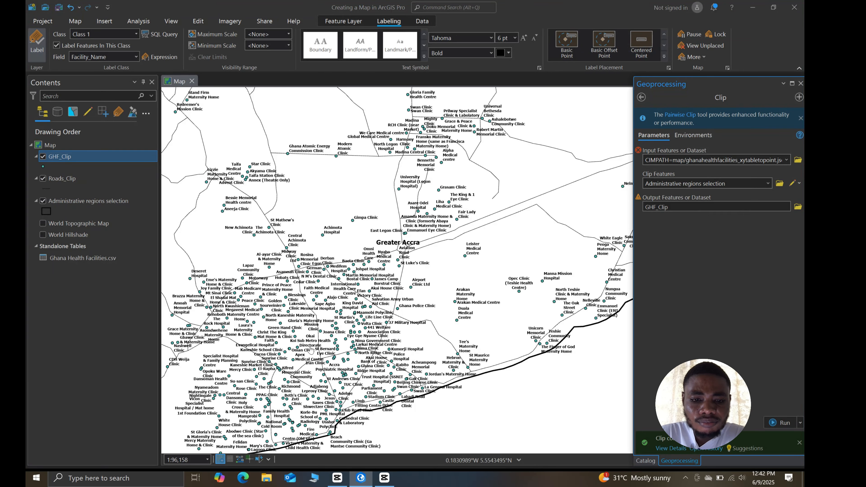
drag(368, 333, 397, 309)
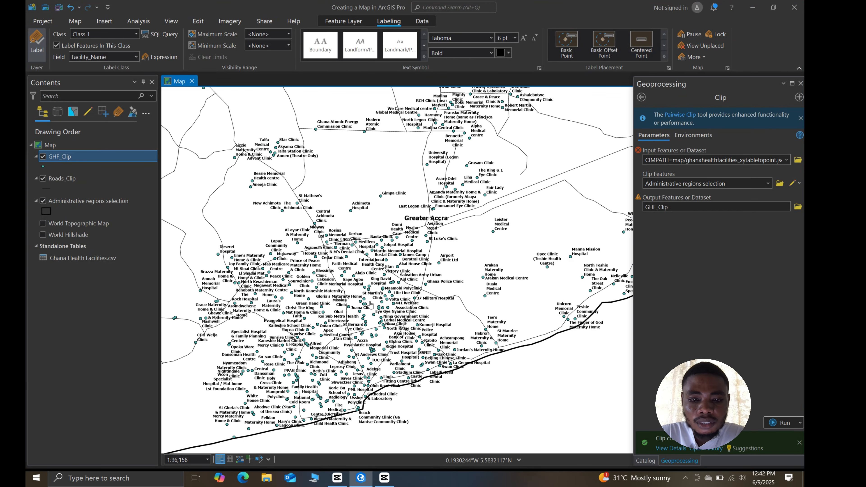
Examine the health facility labels around central Accra at close range and across the whole Greater Accra region
scroll(416, 301, up, 4)
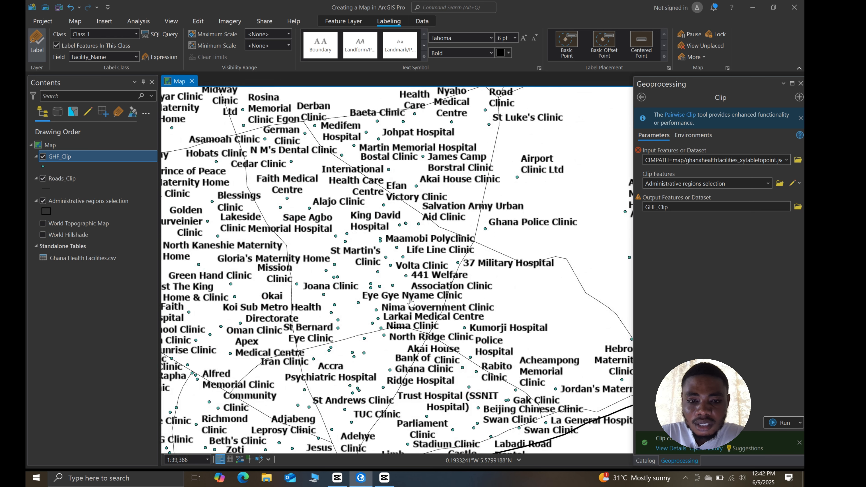
scroll(424, 299, up, 1)
scroll(424, 299, up, 1)
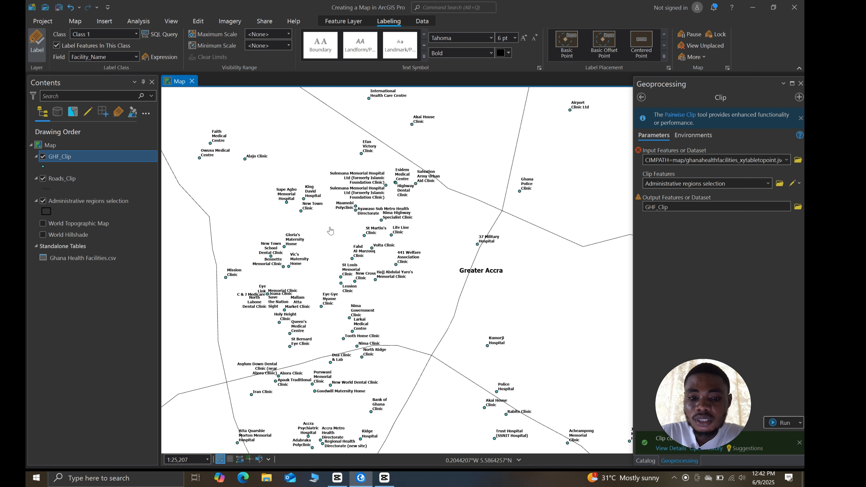
scroll(396, 240, down, 1)
scroll(355, 287, down, 4)
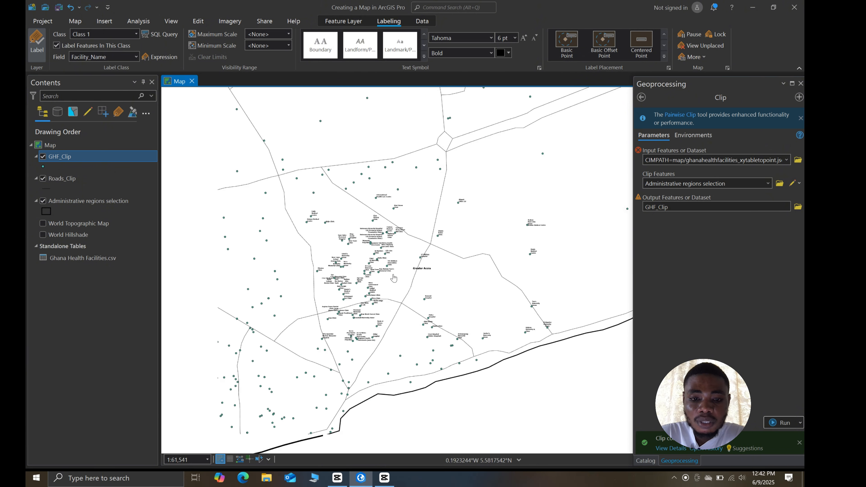
scroll(409, 316, down, 3)
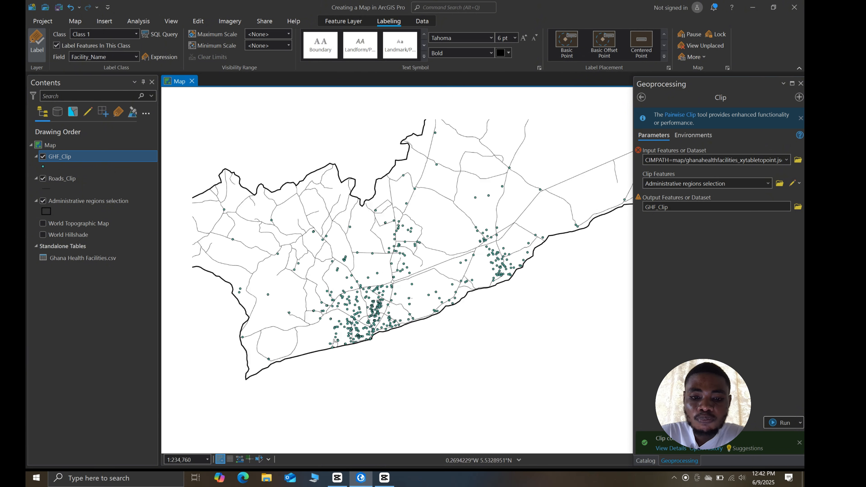
drag(449, 329, 417, 363)
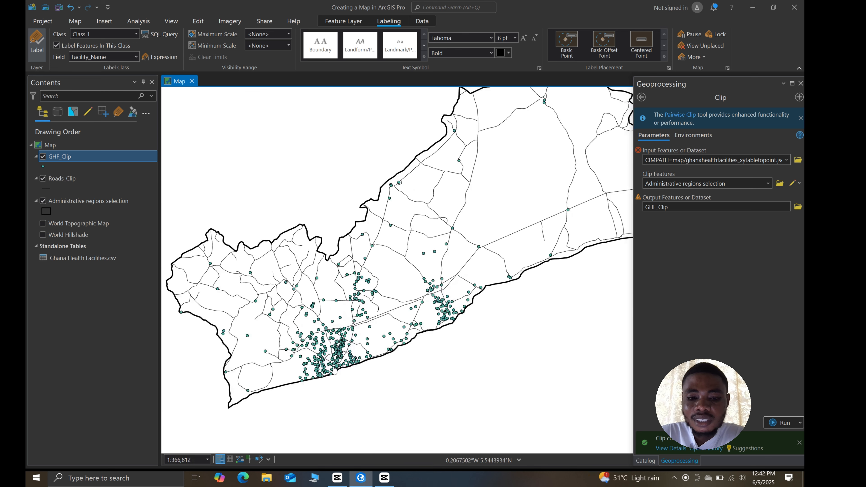
scroll(367, 388, down, 2)
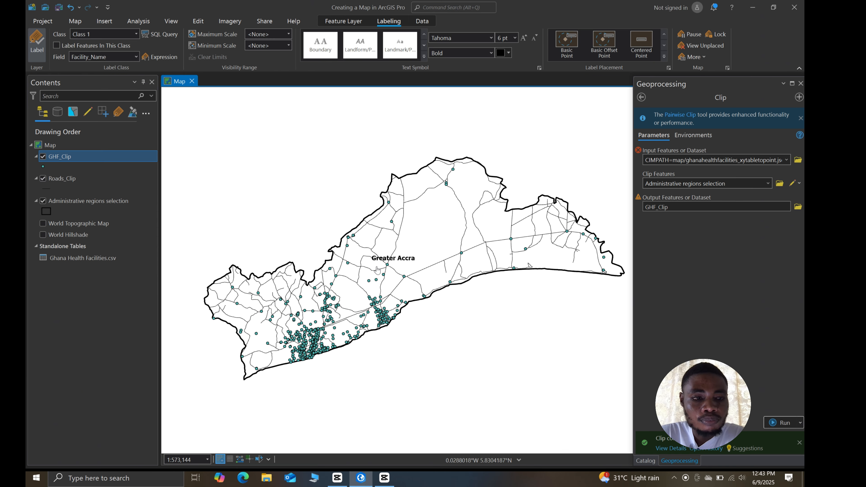
Turn off the labels of the Administrative regions selection layer
click(81, 199)
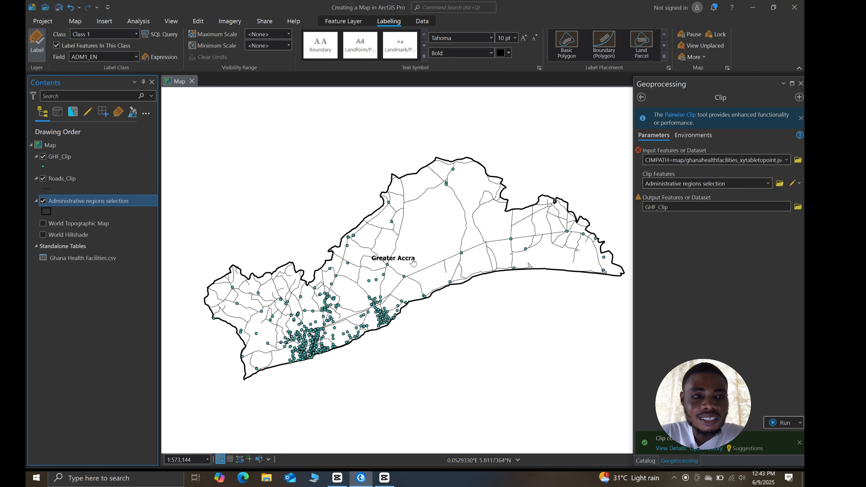
click(57, 45)
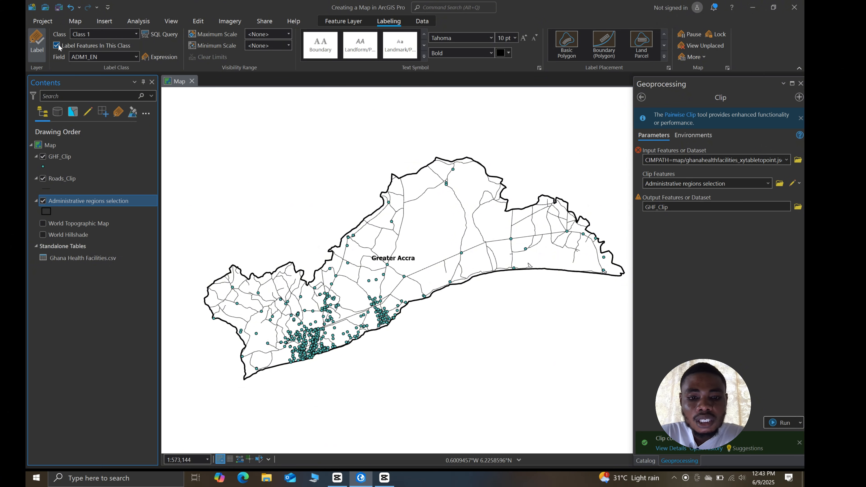
drag(419, 258, 401, 250)
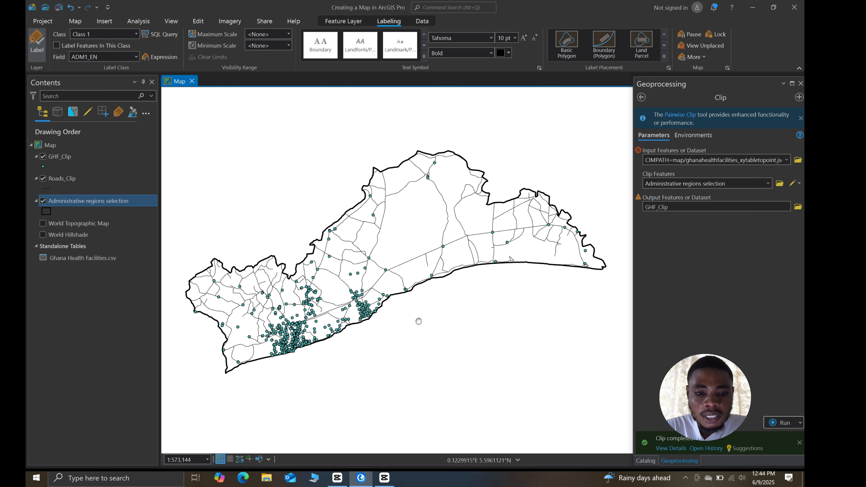
mouse_move(410, 333)
mouse_down()
mouse_move(419, 323)
mouse_move(419, 337)
mouse_up()
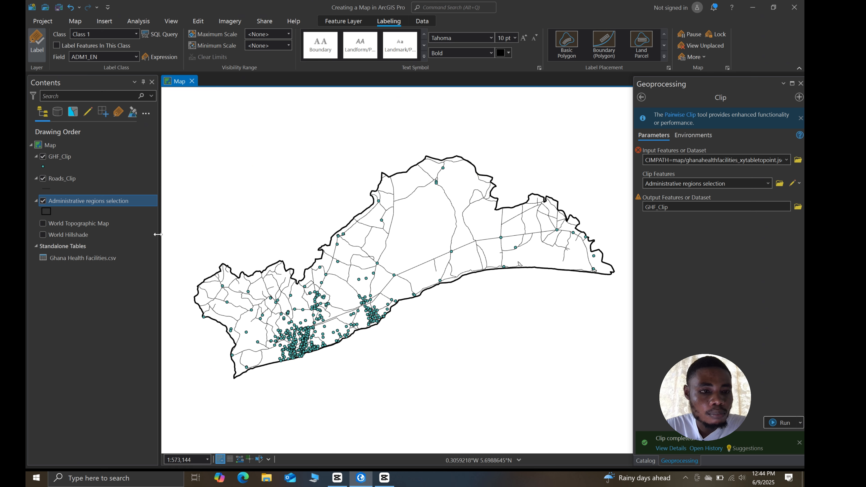
Rename the GHF_Clip layer as Ghana Health Facilities
click(71, 159)
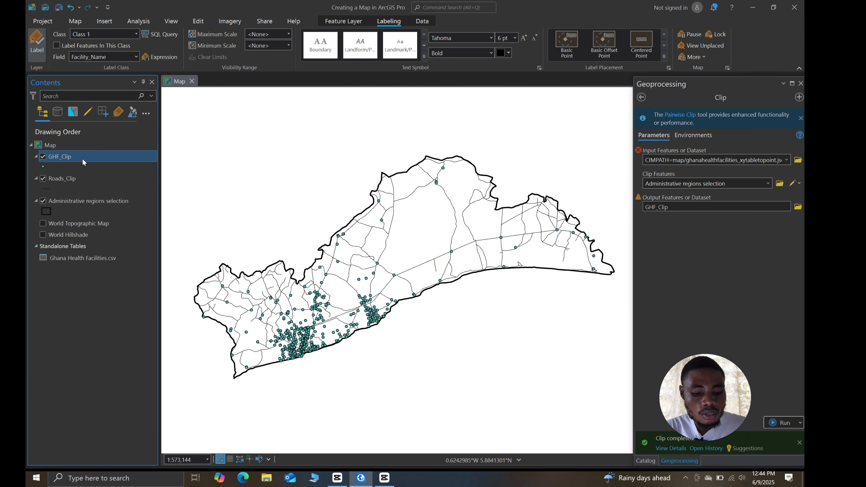
click(82, 158)
text(Gh)
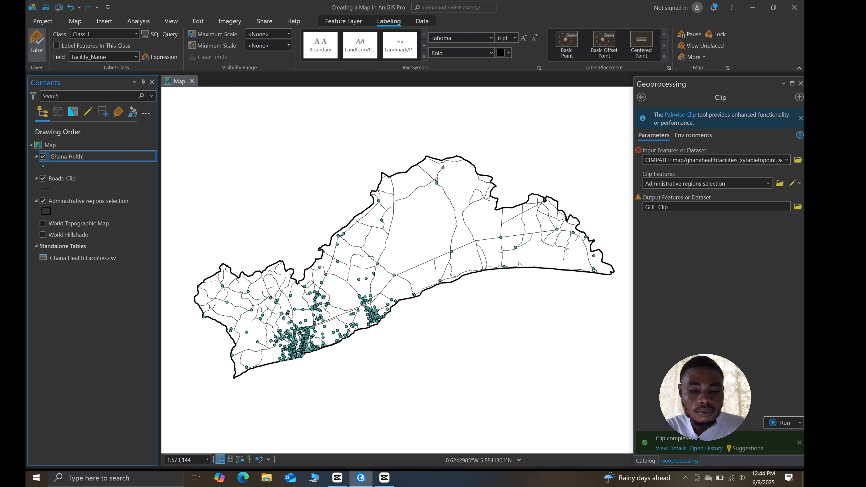
text(ana Helth)
key(BackSpace)
key(BackSpace)
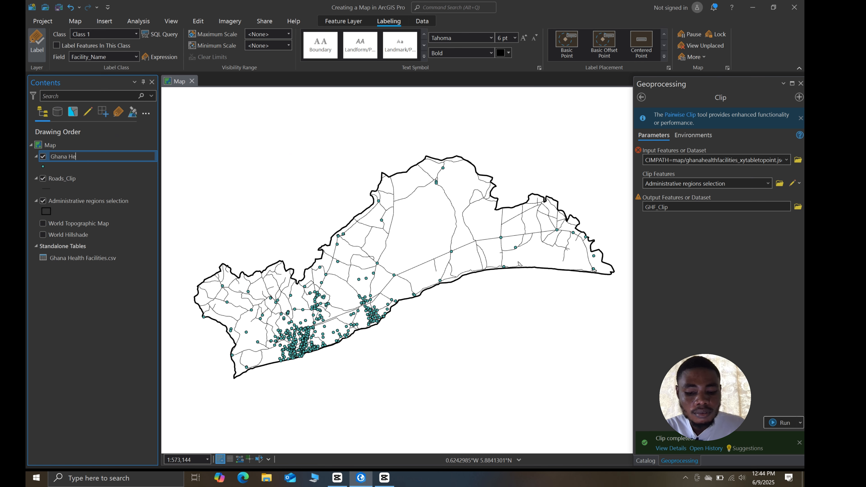
text(th)
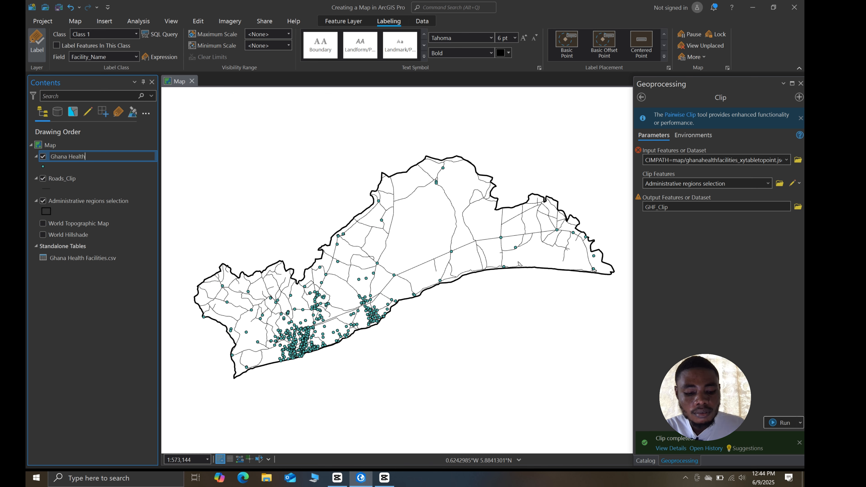
text( Faciliti)
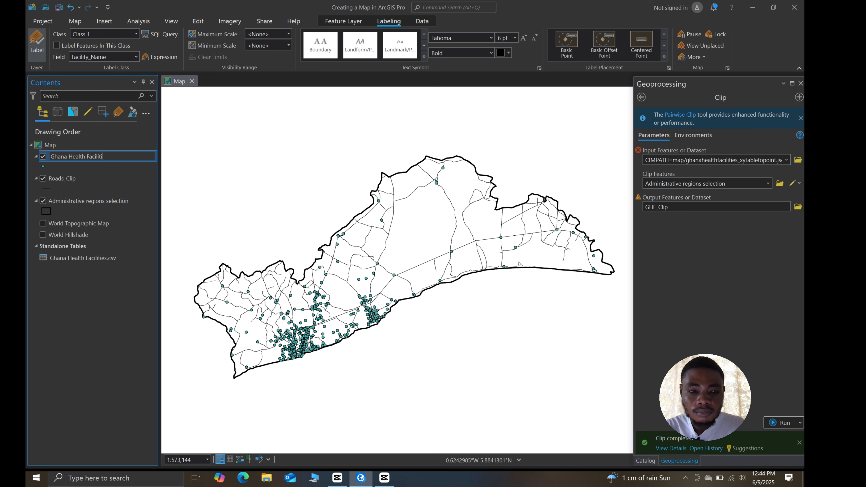
text(es)
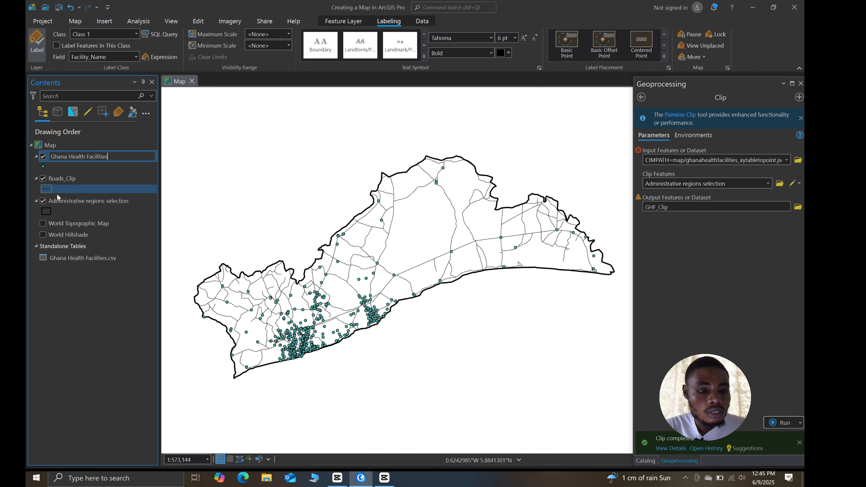
Shorten the name of the Roads_Clip layer to Roads
click(73, 178)
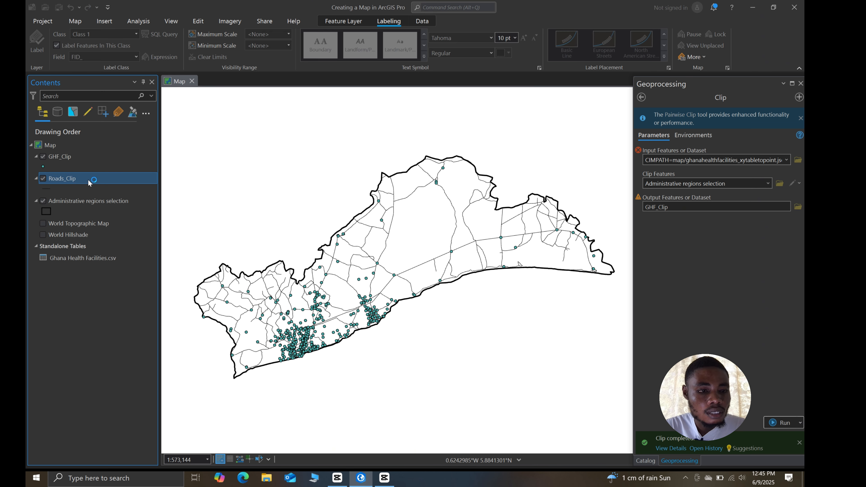
click(75, 177)
click(81, 178)
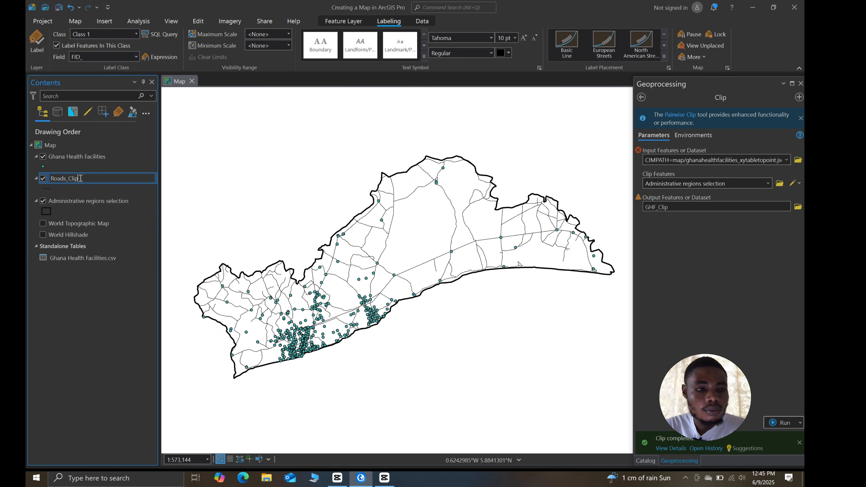
key(BackSpace)
key(BackSpace)
key(BackSpace)
key(BackSpace)
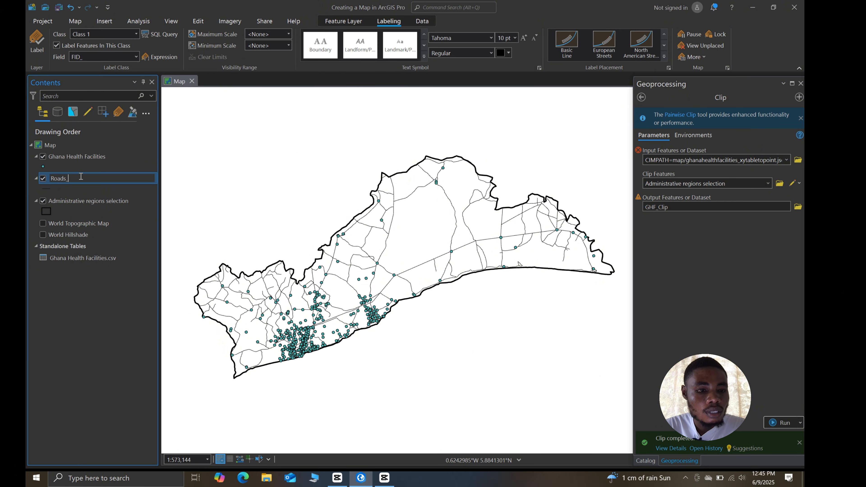
Rename the Administrative regions selection layer as Greater Accra Region
click(97, 201)
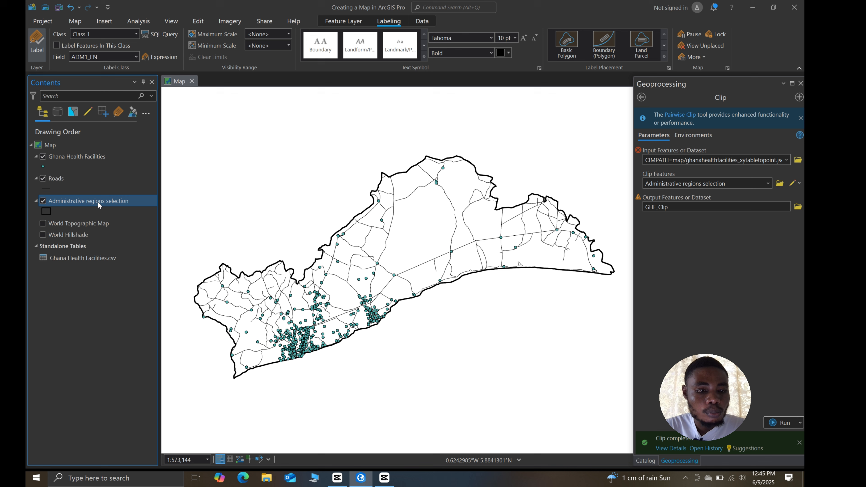
click(131, 203)
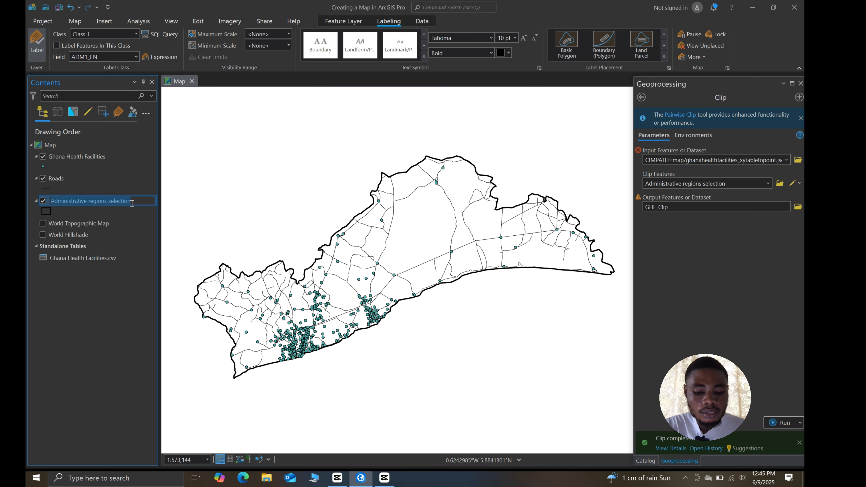
text(Greater )
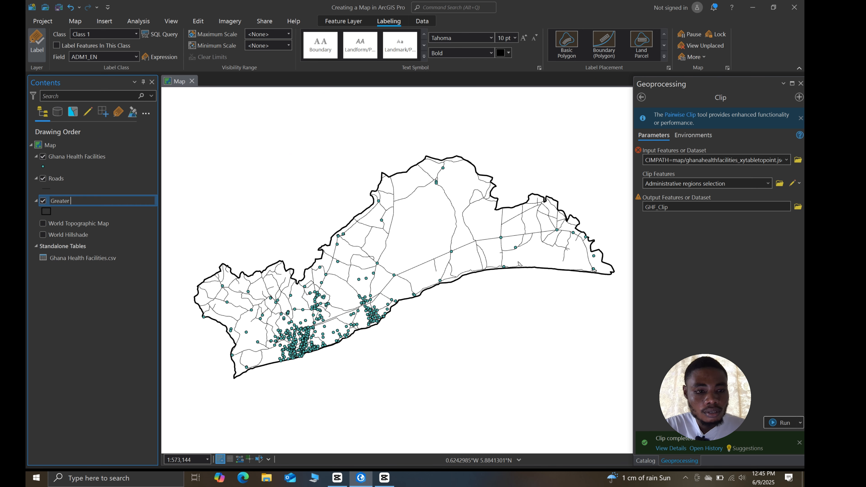
text(Acrra)
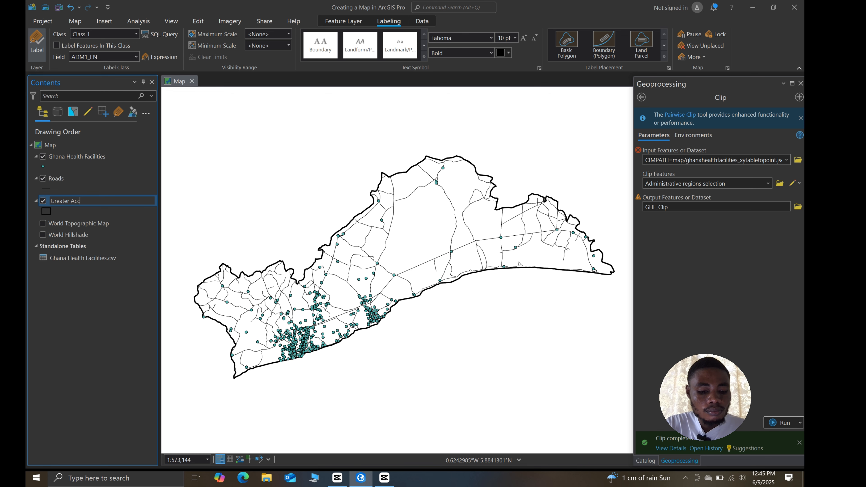
text(Region)
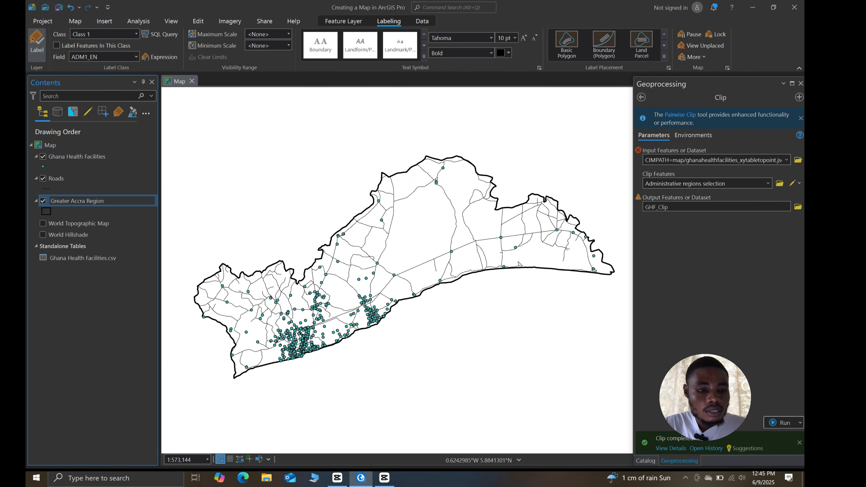
key(Return)
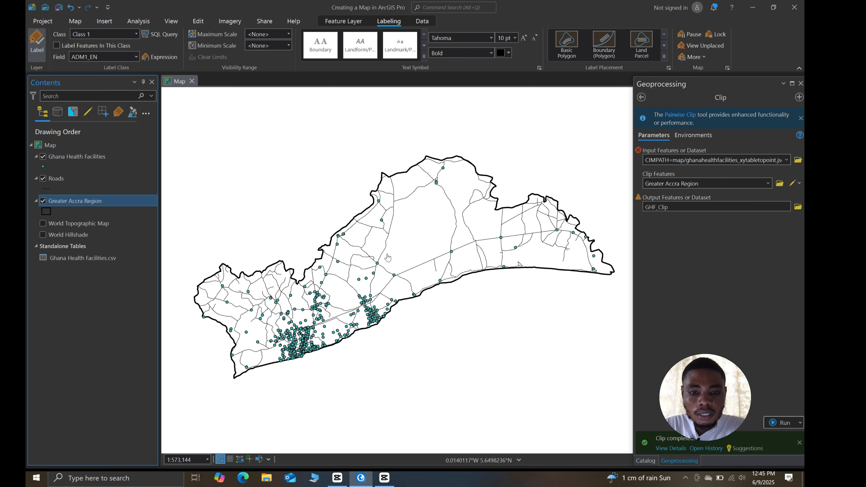
drag(435, 266, 422, 270)
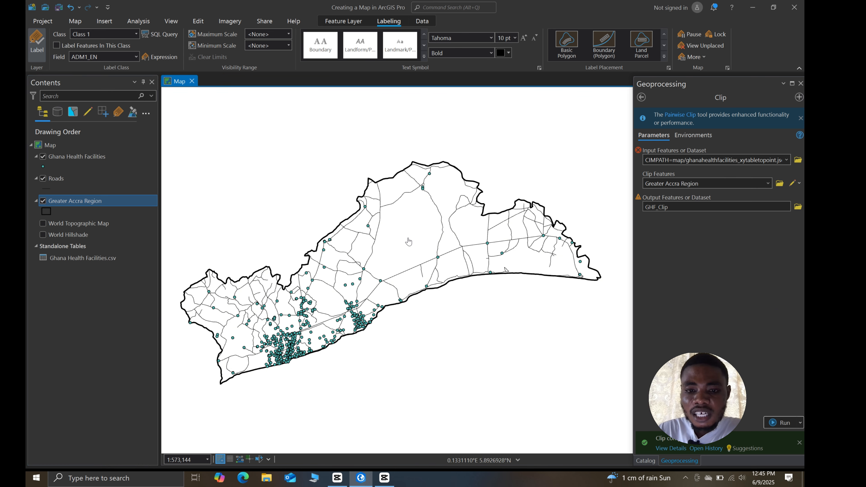
drag(416, 236, 427, 251)
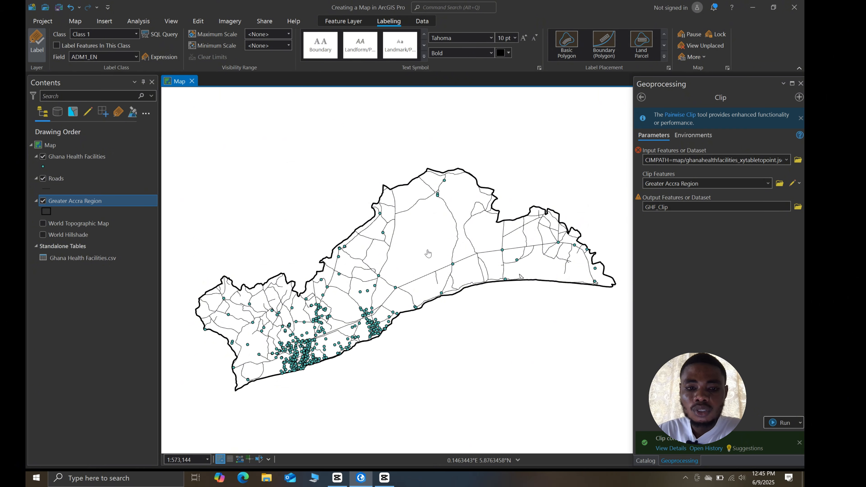
drag(426, 253, 413, 245)
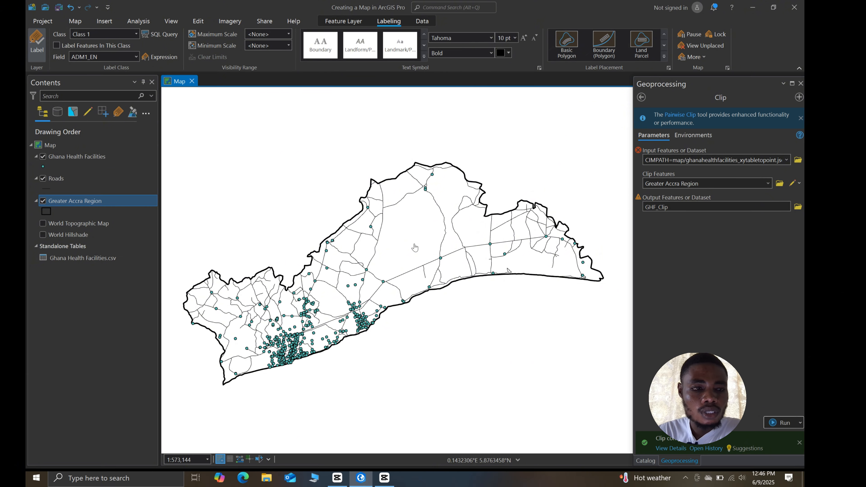
Bring up the chart types that can be created from the Ghana Health Facilities layer
click(64, 157)
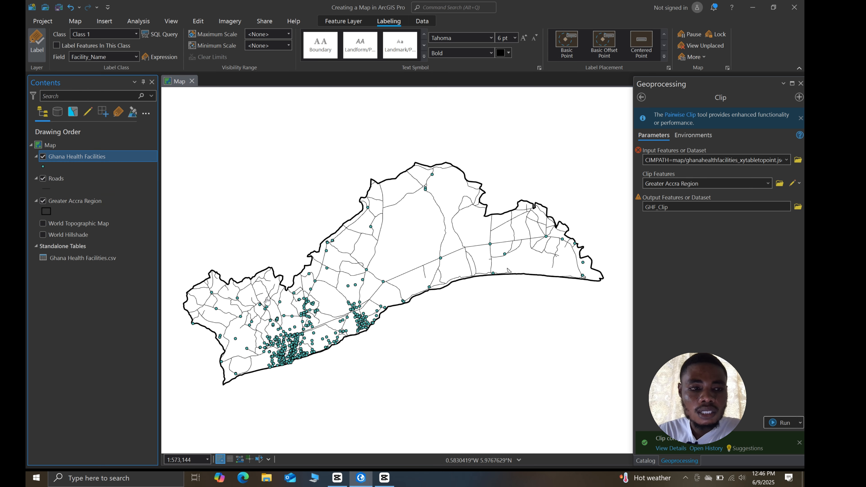
right_click(64, 157)
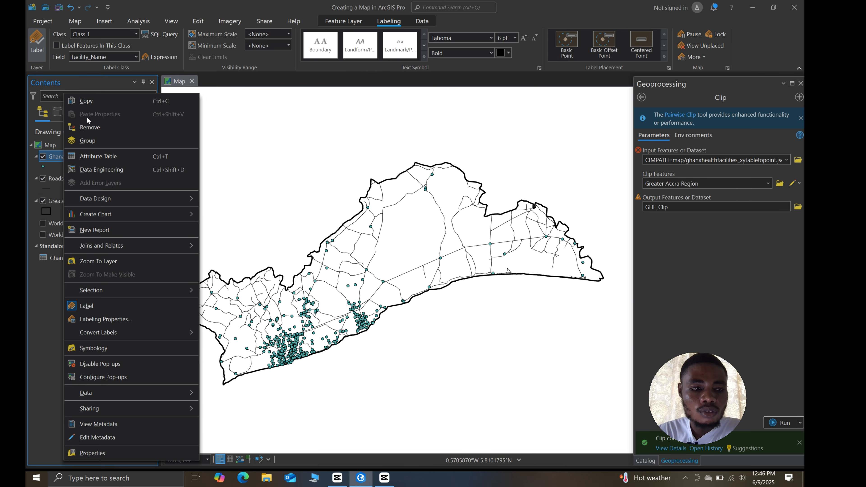
mouse_move(172, 214)
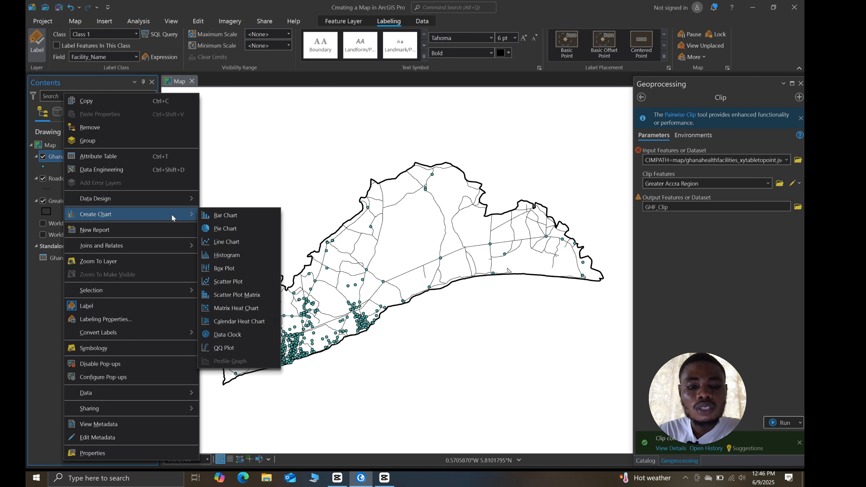